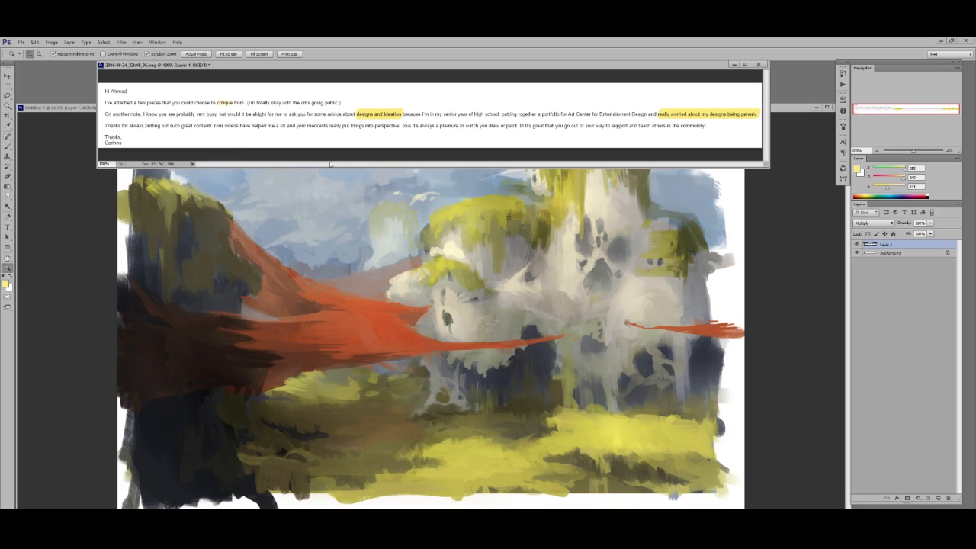
# - Bring the landscape painting to the front in a window filling the workspace and add a new layer above it
pyautogui.click(416, 234)
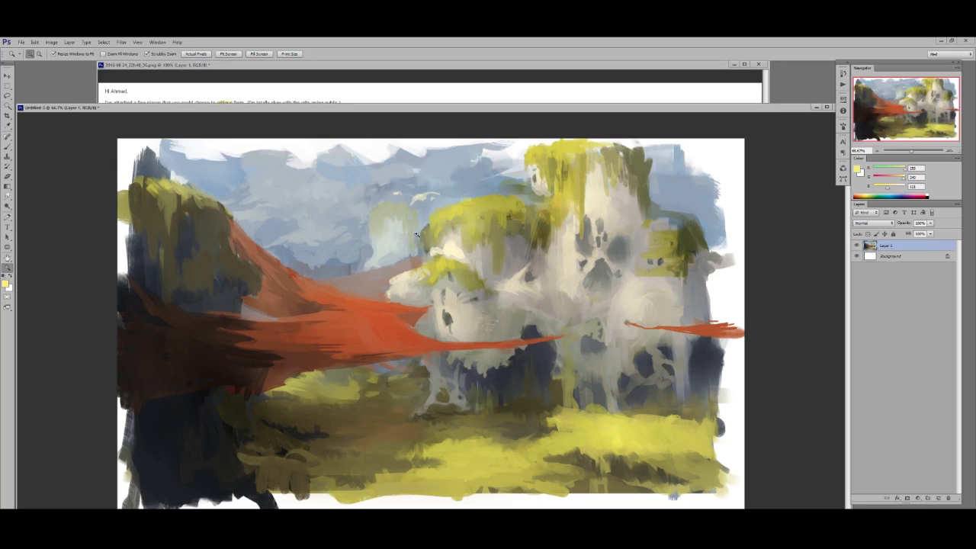
pyautogui.click(680, 66)
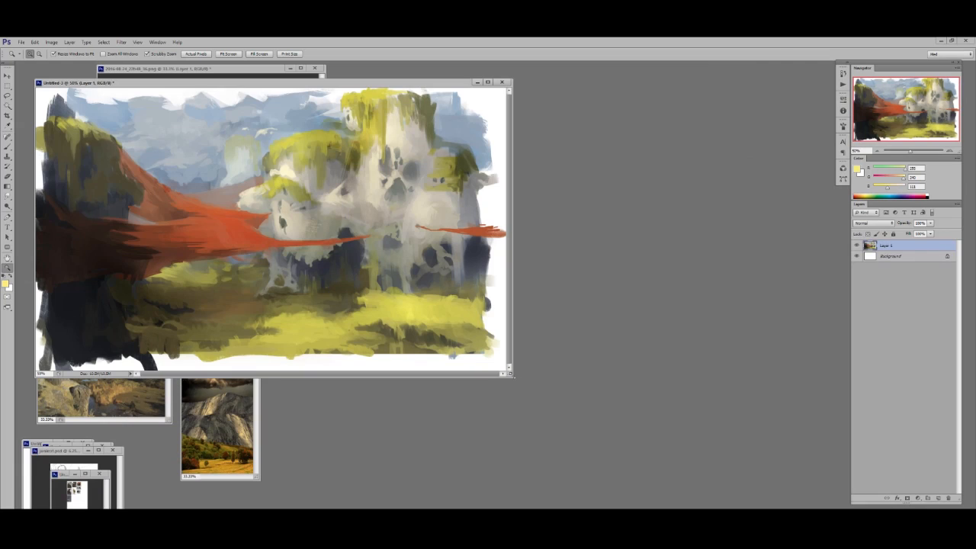
pyautogui.moveTo(513, 379); pyautogui.dragTo(664, 502)
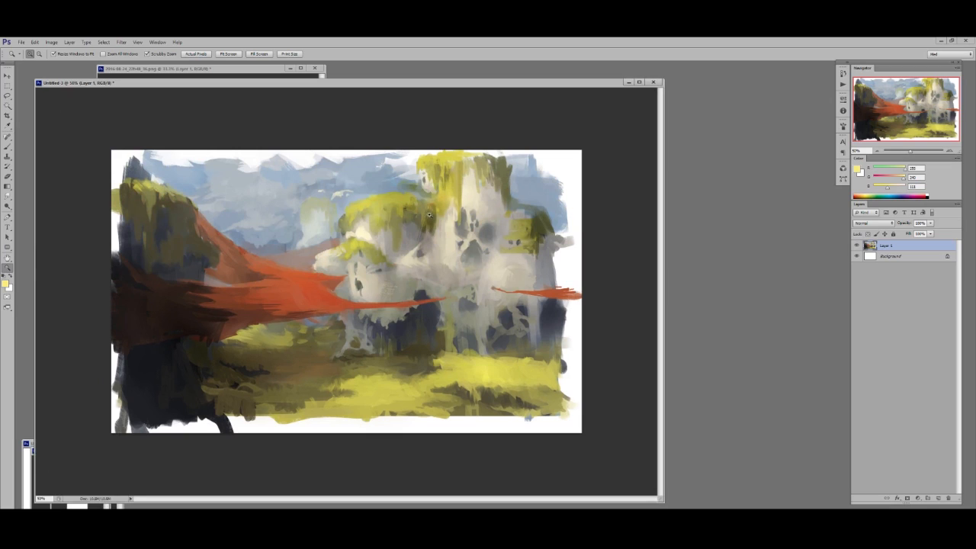
pyautogui.moveTo(332, 82)
pyautogui.mouseDown()
pyautogui.moveTo(553, 90)
pyautogui.moveTo(332, 90)
pyautogui.mouseUp()
pyautogui.moveTo(660, 505); pyautogui.dragTo(845, 522)
pyautogui.moveTo(396, 430); pyautogui.dragTo(433, 432)
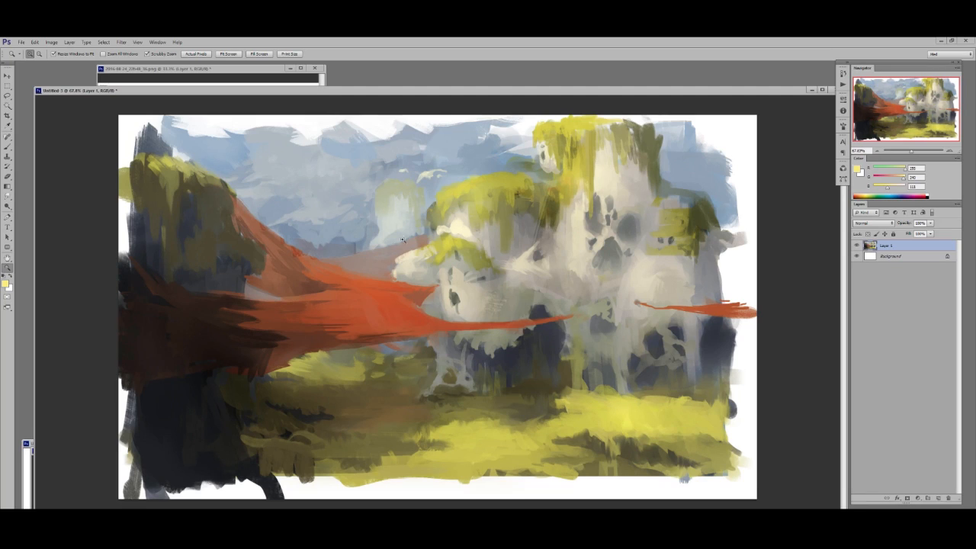
pyautogui.hotkey('ctrl', 'shift', 'alt', 'n')
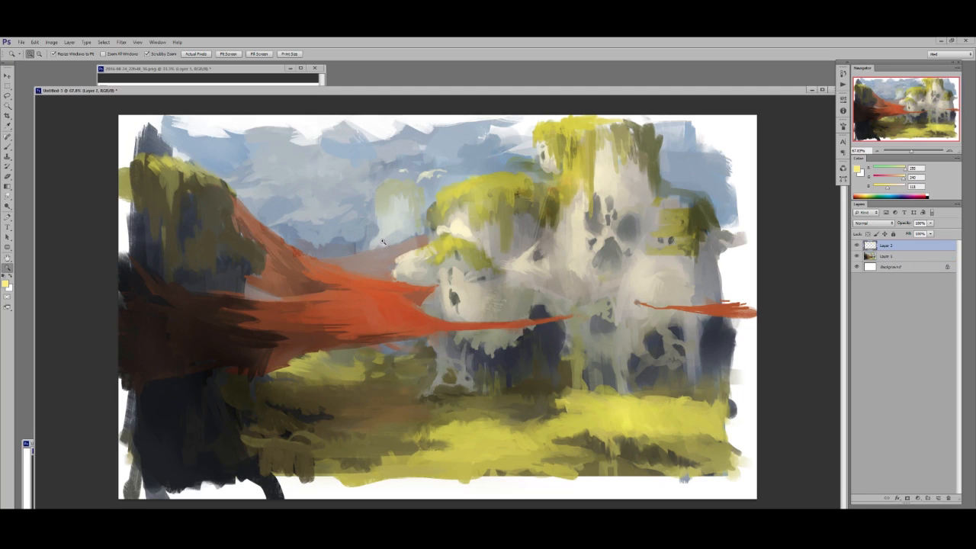
pyautogui.press('b')
# - Move the landscape painting aside and place the cityscape-1875 reference in an enlarged window over it
pyautogui.moveTo(126, 90); pyautogui.dragTo(263, 88)
pyautogui.moveTo(58, 114); pyautogui.dragTo(39, 106)
pyautogui.press('z')
pyautogui.doubleClick(107, 149)
pyautogui.moveTo(163, 105)
pyautogui.mouseDown()
pyautogui.moveTo(380, 108)
pyautogui.moveTo(354, 96)
pyautogui.mouseUp()
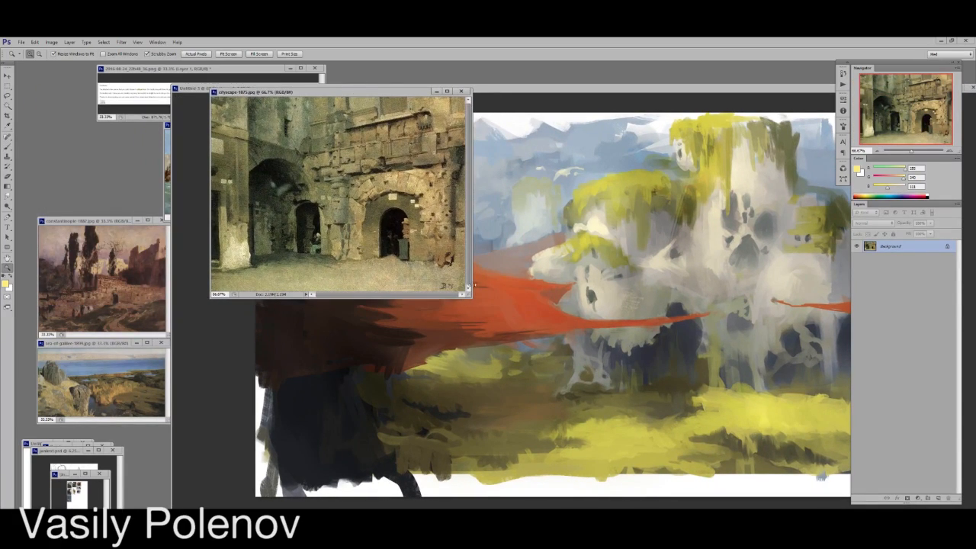
pyautogui.moveTo(468, 296); pyautogui.dragTo(525, 304)
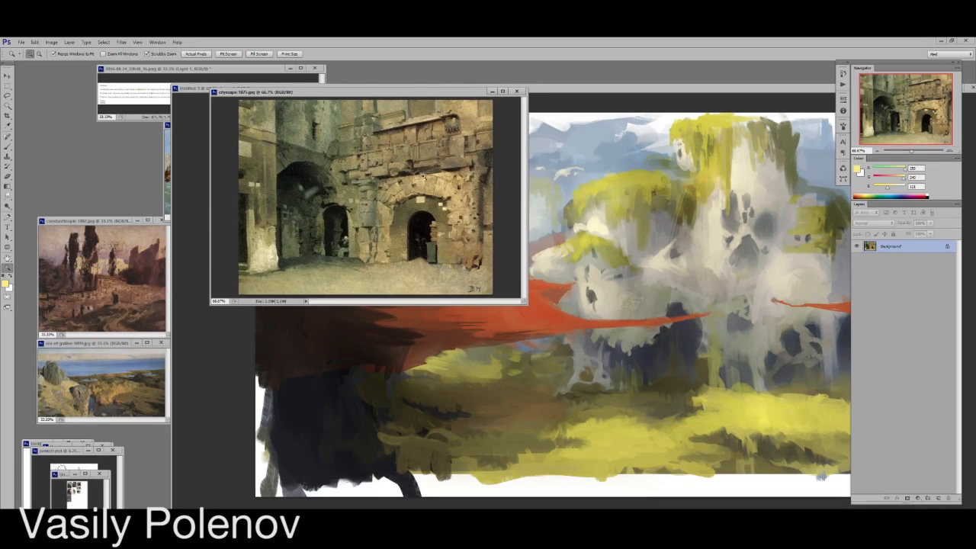
pyautogui.moveTo(385, 97); pyautogui.dragTo(317, 69)
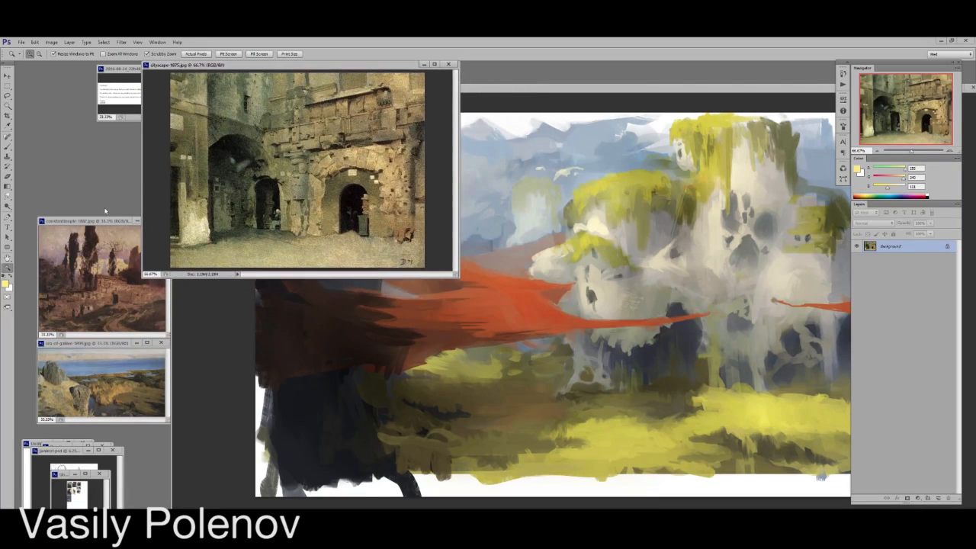
# - Enlarge the Constantinople and Sea of Galilee reference paintings and arrange them around the cityscape reference
pyautogui.moveTo(104, 220); pyautogui.dragTo(511, 64)
pyautogui.moveTo(579, 182); pyautogui.dragTo(747, 323)
pyautogui.moveTo(568, 191)
pyautogui.mouseDown()
pyautogui.moveTo(596, 186)
pyautogui.moveTo(584, 183)
pyautogui.mouseUp()
pyautogui.moveTo(114, 343); pyautogui.dragTo(130, 255)
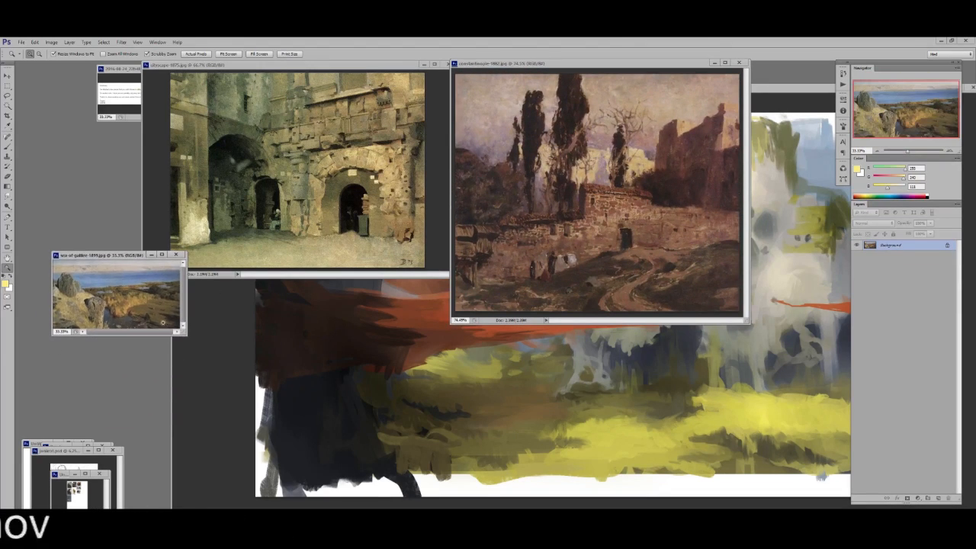
pyautogui.moveTo(185, 334); pyautogui.dragTo(405, 473)
pyautogui.moveTo(222, 370); pyautogui.dragTo(242, 373)
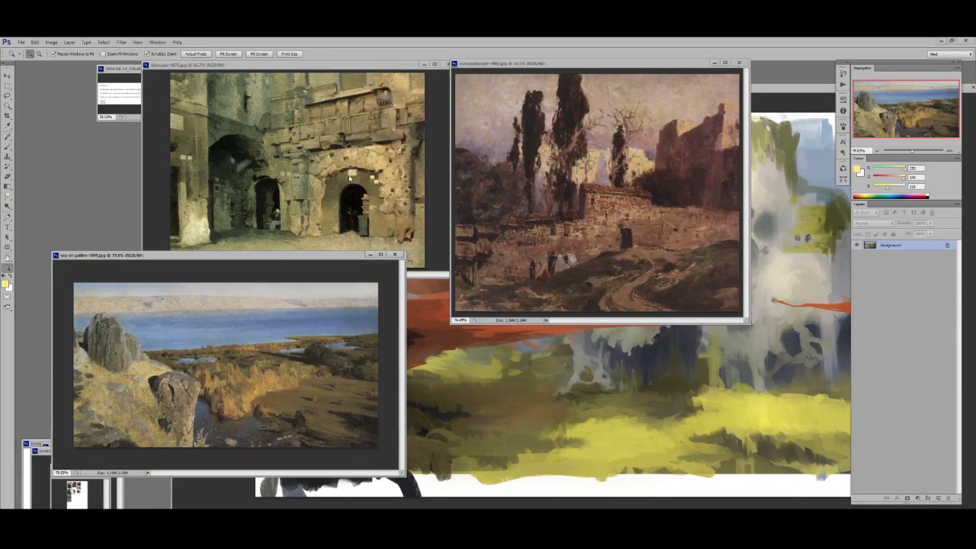
# - Compare the colors and lighting of the cityscape, Constantinople and Sea of Galilee reference paintings
pyautogui.click(284, 97)
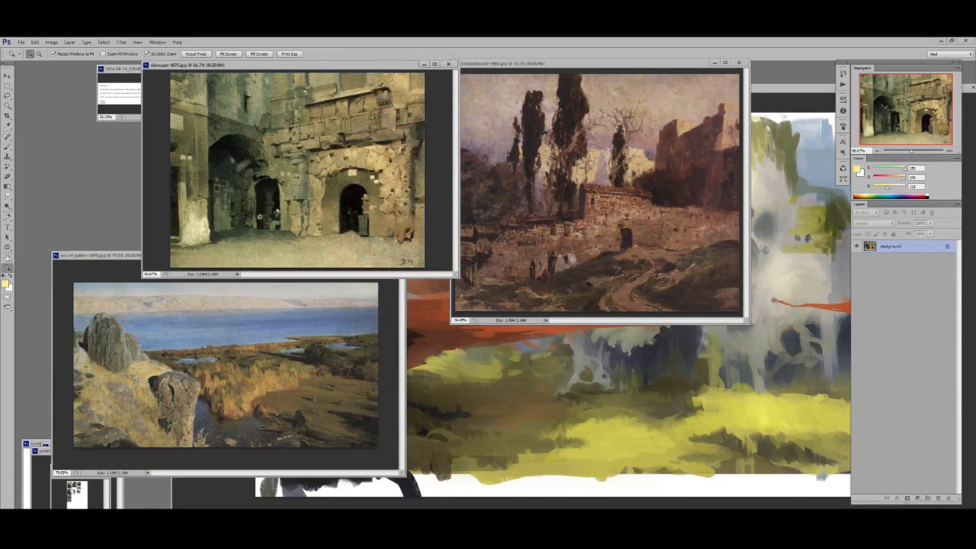
pyautogui.click(619, 205)
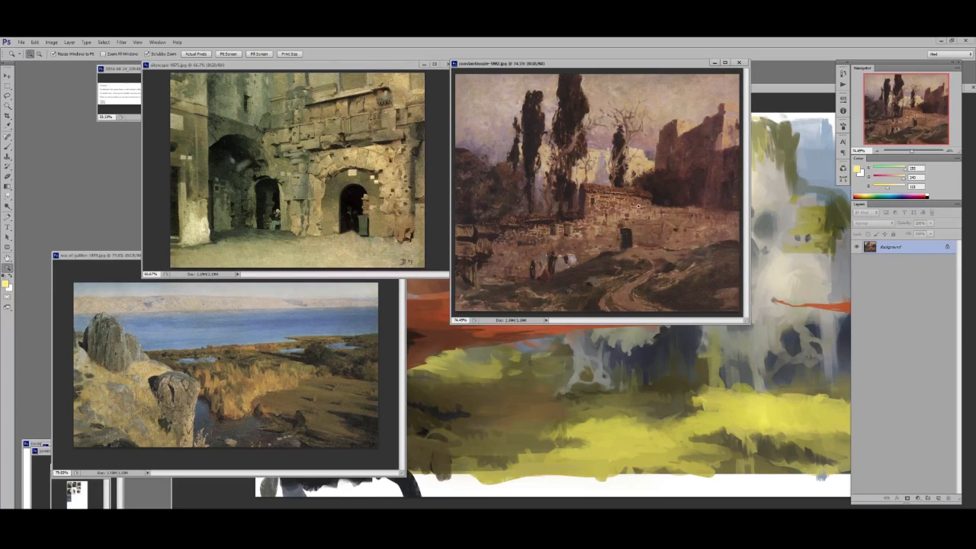
pyautogui.click(237, 341)
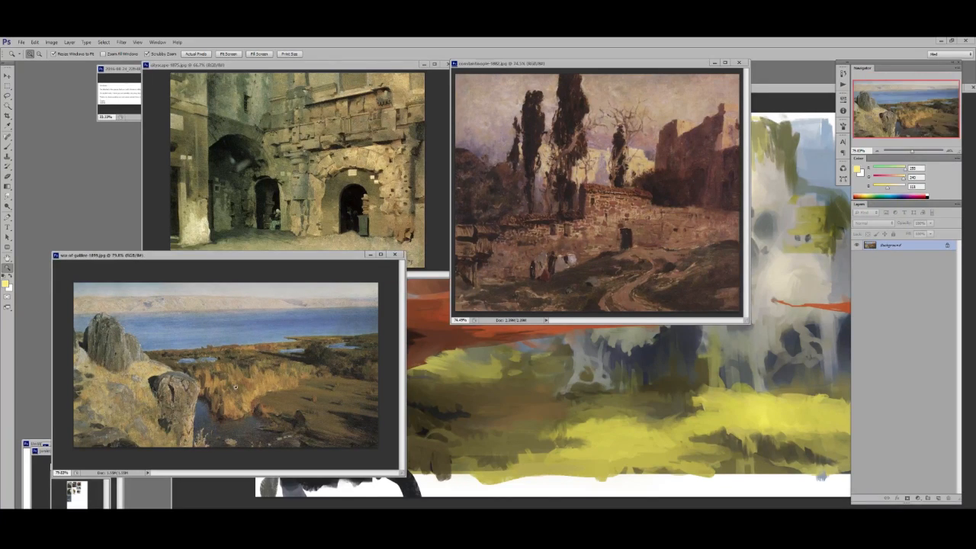
pyautogui.click(630, 291)
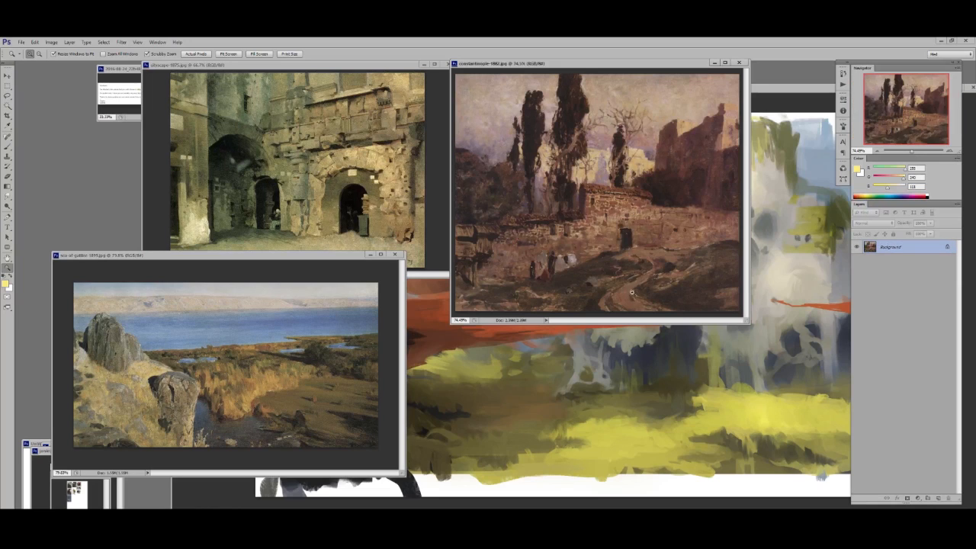
pyautogui.moveTo(588, 300)
pyautogui.mouseDown()
pyautogui.moveTo(632, 291)
pyautogui.moveTo(579, 303)
pyautogui.mouseUp()
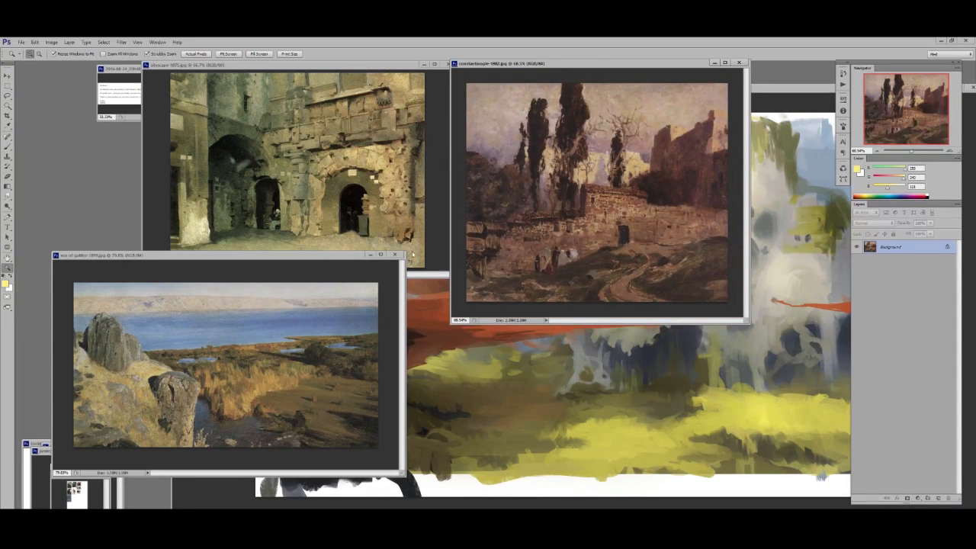
pyautogui.click(248, 379)
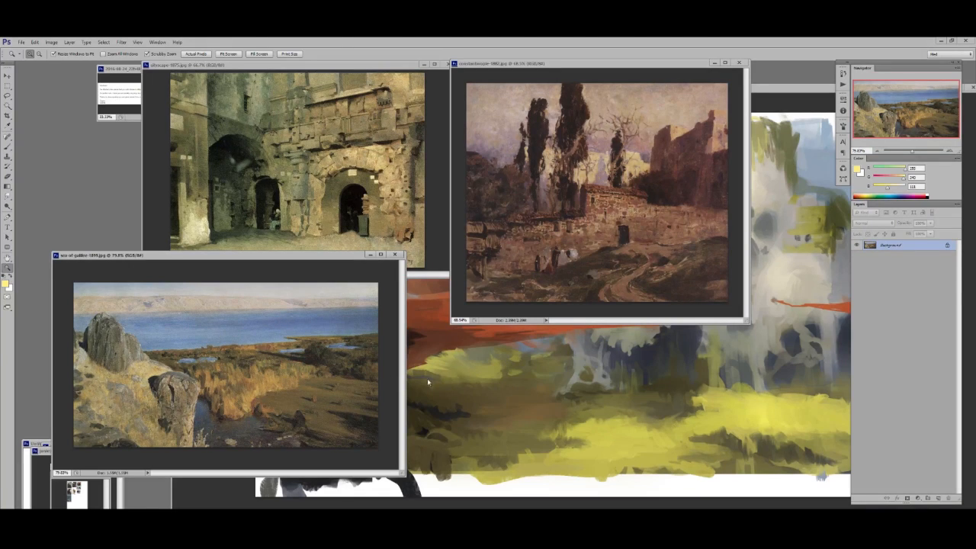
# - Move the Sea of Galilee reference out of the way and shrink the cityscape reference to 33.33% at the workspace's edge
pyautogui.moveTo(292, 256); pyautogui.dragTo(276, 233)
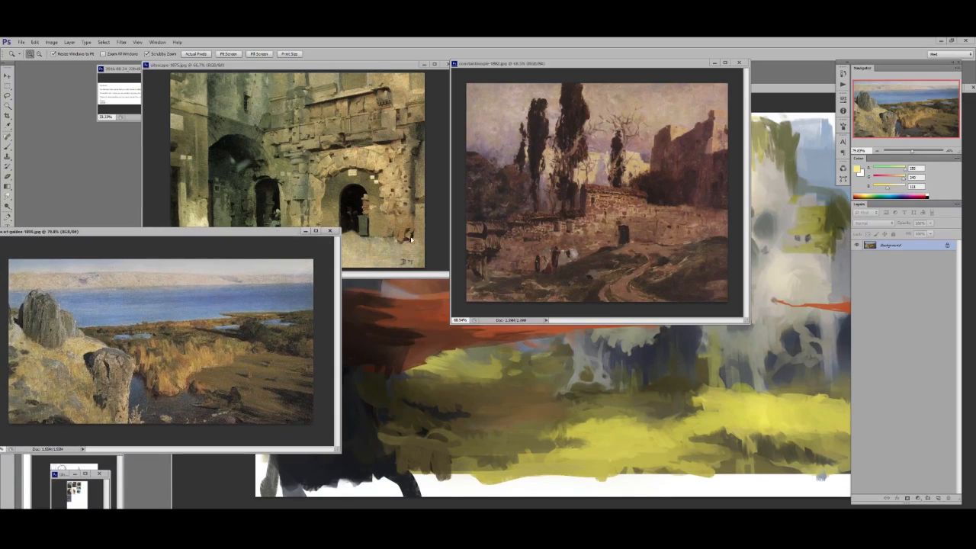
pyautogui.click(221, 137)
pyautogui.moveTo(221, 137); pyautogui.dragTo(206, 128)
pyautogui.keyDown('alt'); pyautogui.click(205, 127); pyautogui.keyUp('alt')
pyautogui.moveTo(212, 67); pyautogui.dragTo(79, 86)
# - Shrink the Constantinople reference to 33.33%, stack it with the other references and bring the landscape painting forward beside them
pyautogui.click(557, 165)
pyautogui.keyDown('alt'); pyautogui.click(557, 165); pyautogui.keyUp('alt')
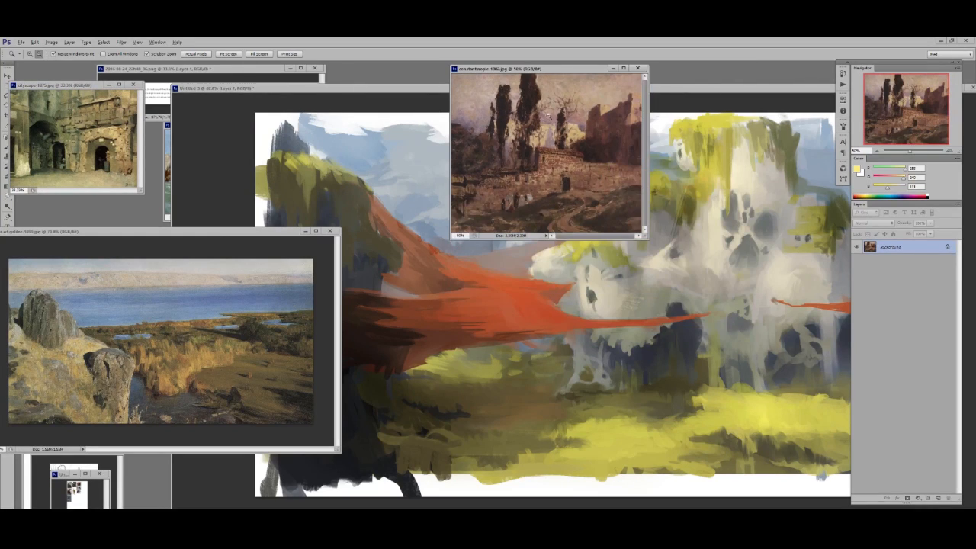
pyautogui.keyDown('alt'); pyautogui.click(557, 165); pyautogui.keyUp('alt')
pyautogui.moveTo(533, 71); pyautogui.dragTo(82, 157)
pyautogui.moveTo(259, 230); pyautogui.dragTo(253, 277)
pyautogui.keyDown('alt'); pyautogui.click(183, 353); pyautogui.keyUp('alt')
pyautogui.moveTo(478, 84); pyautogui.dragTo(391, 68)
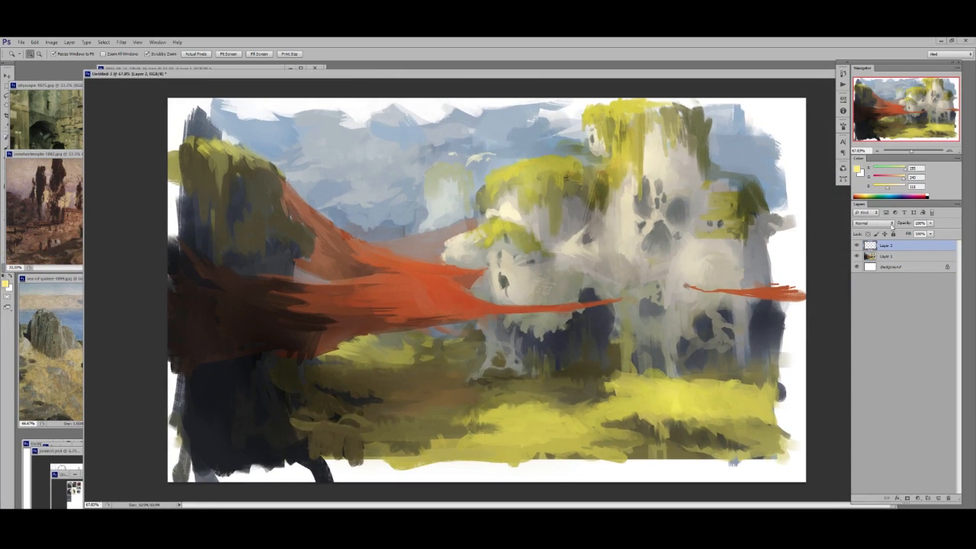
# - Set the new layer's blending mode to Overlay and choose a large soft painterly brush preset
pyautogui.click(892, 226)
pyautogui.click(863, 324)
pyautogui.keyDown('alt'); pyautogui.click(499, 219); pyautogui.keyUp('alt')
pyautogui.press('b')
pyautogui.rightClick(495, 222)
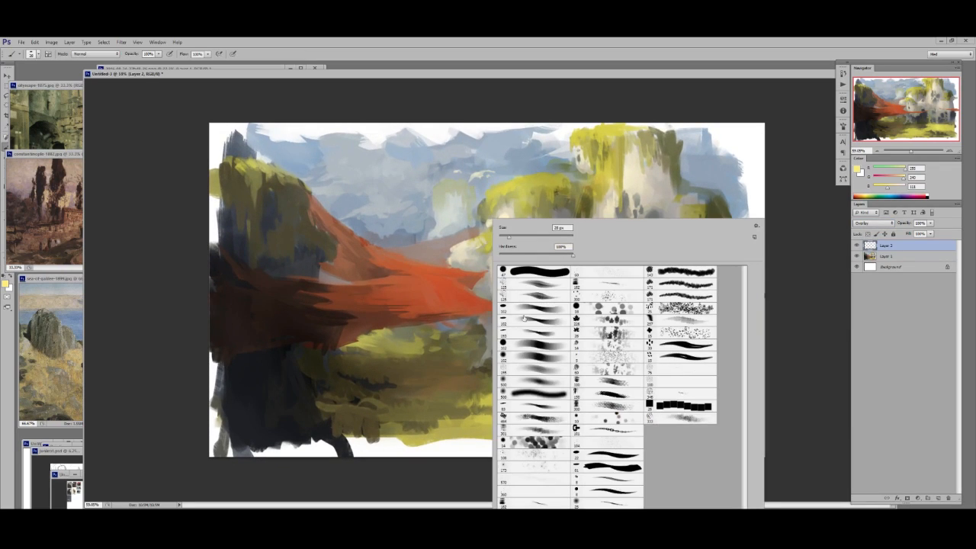
pyautogui.click(536, 385)
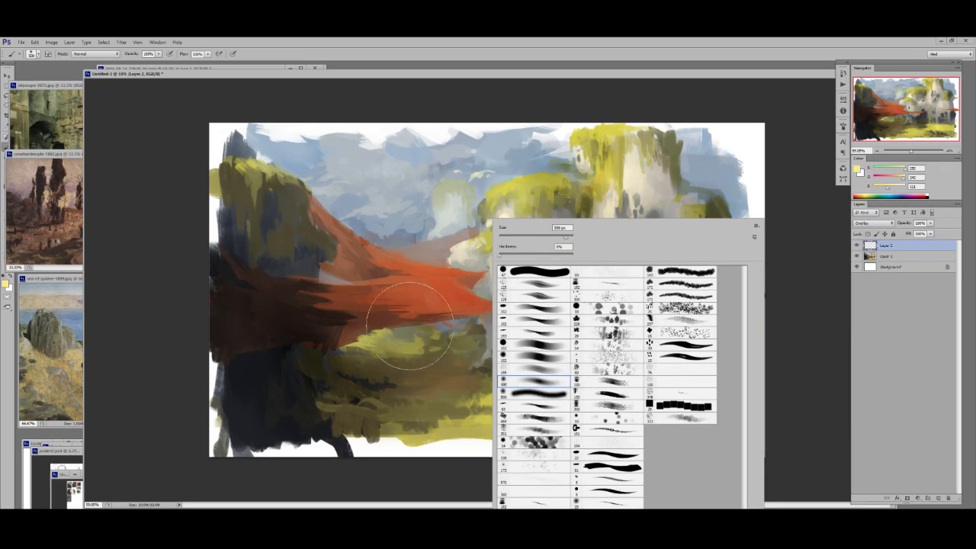
# - Pick an ochre color and brush it over the whole landscape on the Overlay layer to warm it up
pyautogui.keyDown('alt'); pyautogui.click(562, 187); pyautogui.keyUp('alt')
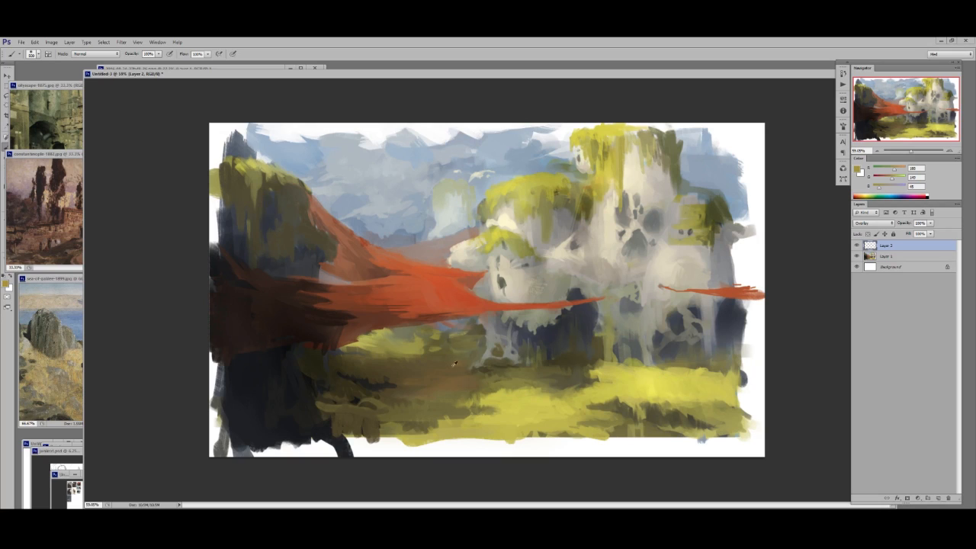
pyautogui.keyDown('alt'); pyautogui.click(590, 185); pyautogui.keyUp('alt')
pyautogui.moveTo(606, 176)
pyautogui.mouseDown()
pyautogui.moveTo(496, 255)
pyautogui.moveTo(531, 261)
pyautogui.moveTo(452, 353)
pyautogui.moveTo(603, 344)
pyautogui.moveTo(554, 388)
pyautogui.moveTo(737, 404)
pyautogui.moveTo(758, 311)
pyautogui.moveTo(706, 205)
pyautogui.moveTo(714, 156)
pyautogui.moveTo(569, 139)
pyautogui.moveTo(388, 137)
pyautogui.moveTo(276, 144)
pyautogui.moveTo(263, 186)
pyautogui.moveTo(295, 263)
pyautogui.moveTo(383, 257)
pyautogui.moveTo(467, 282)
pyautogui.moveTo(334, 386)
pyautogui.moveTo(721, 341)
pyautogui.moveTo(674, 336)
pyautogui.mouseUp()
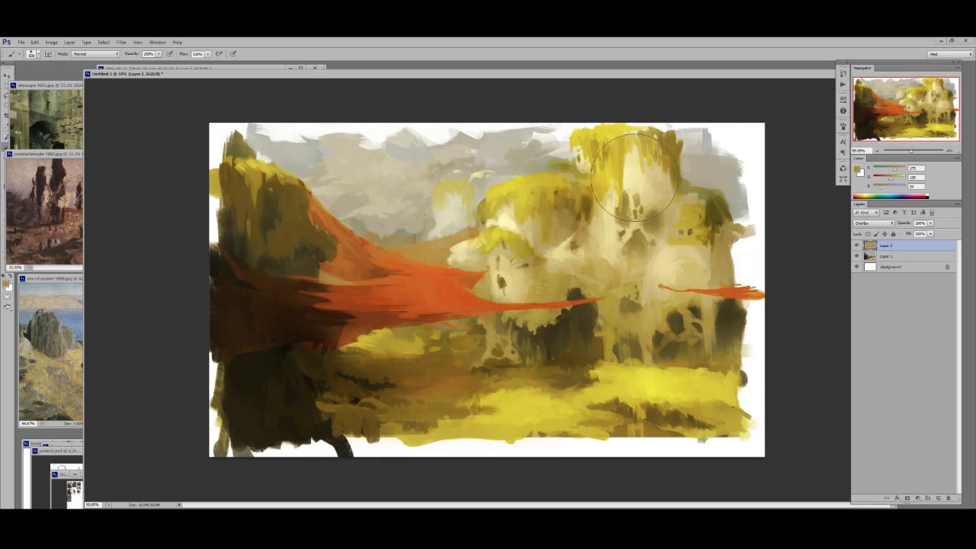
# - Erase parts of the ochre tint with a textured eraser brush so some of the cooler colors return
pyautogui.press('e')
pyautogui.rightClick(491, 250)
pyautogui.click(586, 138)
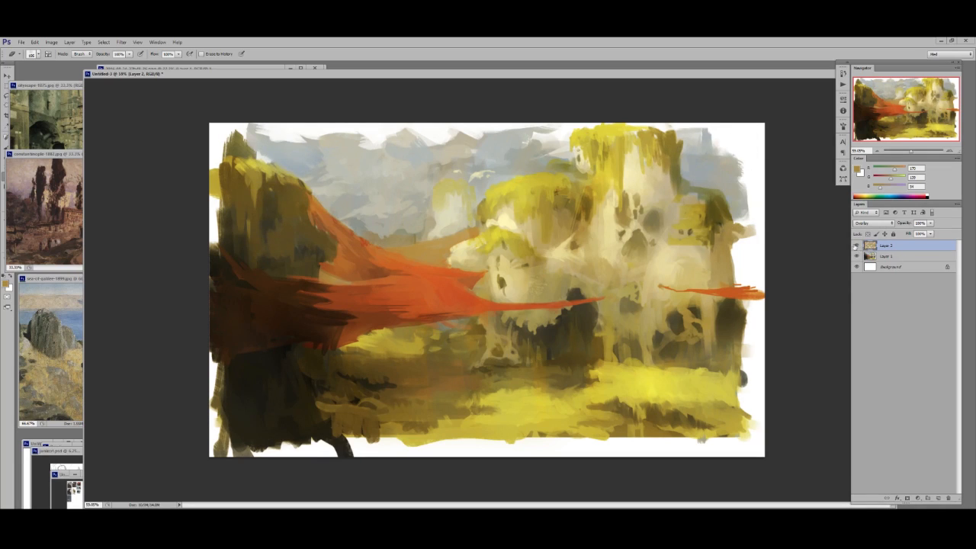
# - Switch the ochre layer to Normal to examine its strokes, and restore the Overlay blending mode
pyautogui.press('b')
pyautogui.click(873, 223)
pyautogui.click(869, 223)
pyautogui.moveTo(688, 298); pyautogui.dragTo(676, 273)
pyautogui.click(873, 223)
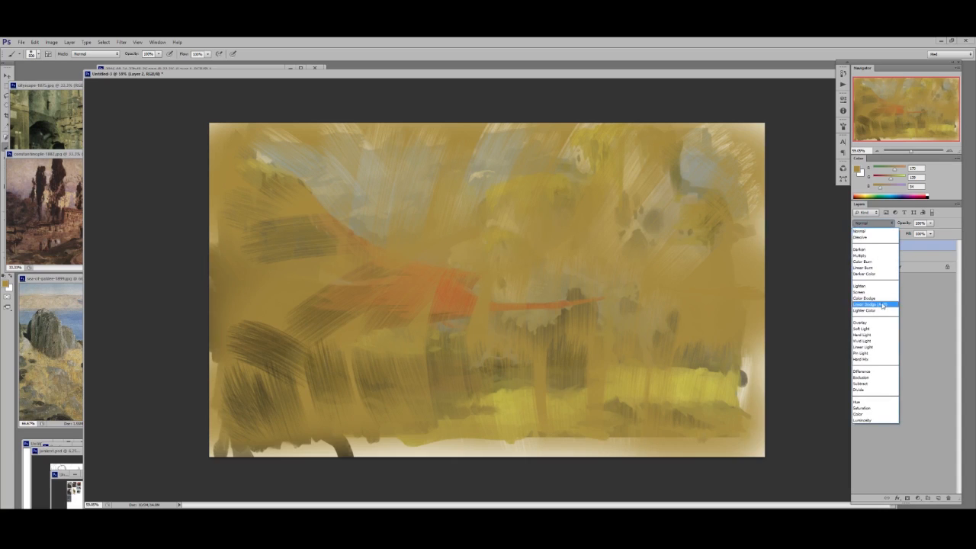
pyautogui.click(869, 320)
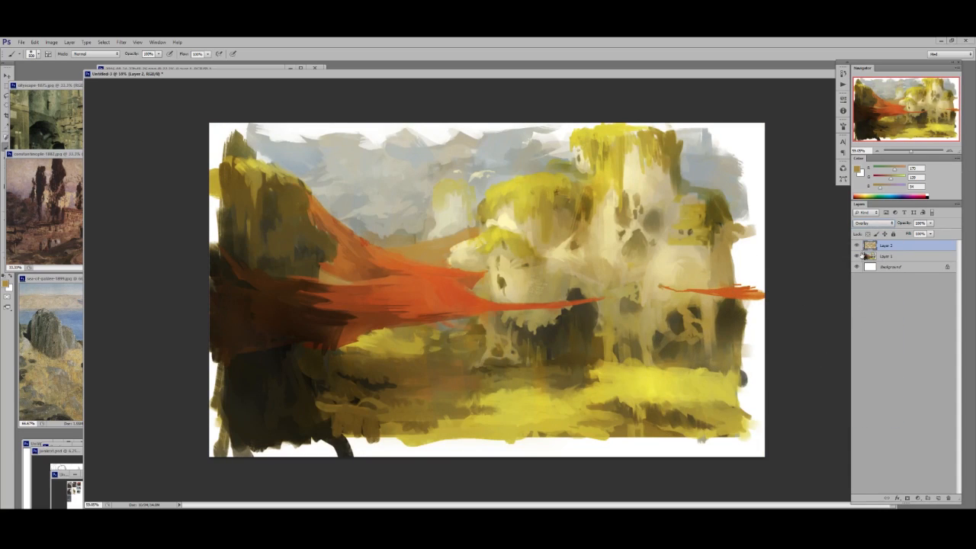
# - Compare the painting with and without the ochre layer, set the layer's opacity to 82% and merge it down
pyautogui.click(856, 246)
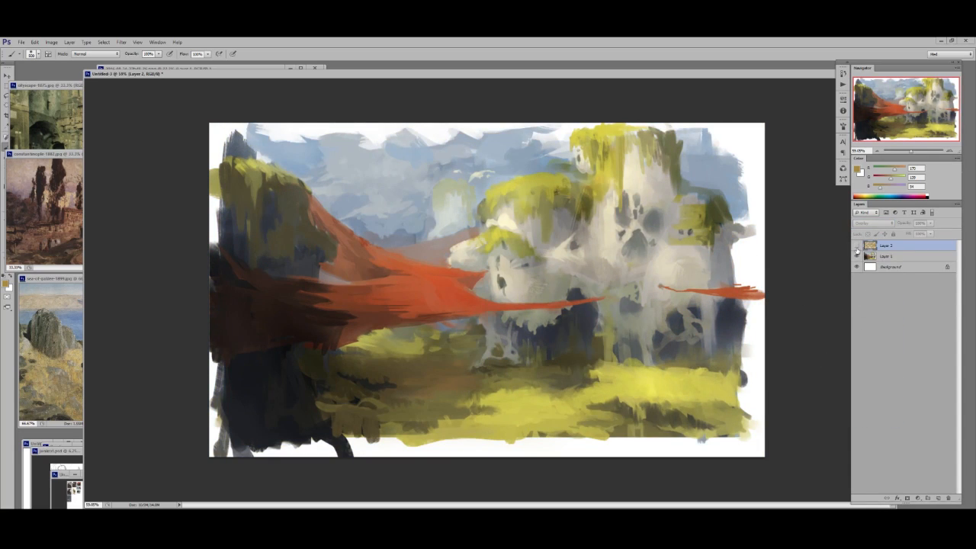
pyautogui.click(856, 246)
pyautogui.click(904, 223)
pyautogui.write('82')
pyautogui.press('Return')
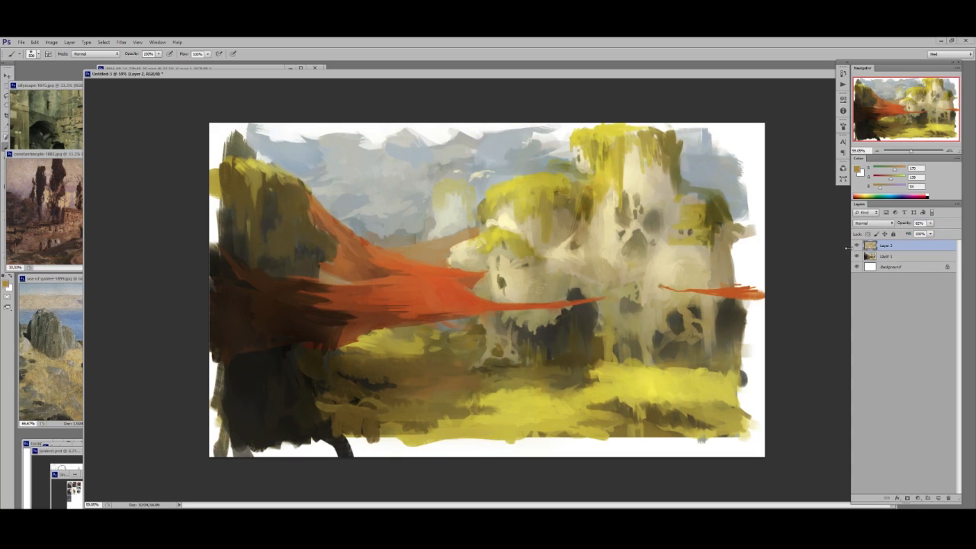
pyautogui.hotkey('ctrl', 'e')
# - Reveal the photo references, enlarge the cliff cave photo's window and compare it beside the landscape painting
pyautogui.moveTo(172, 73); pyautogui.dragTo(228, 75)
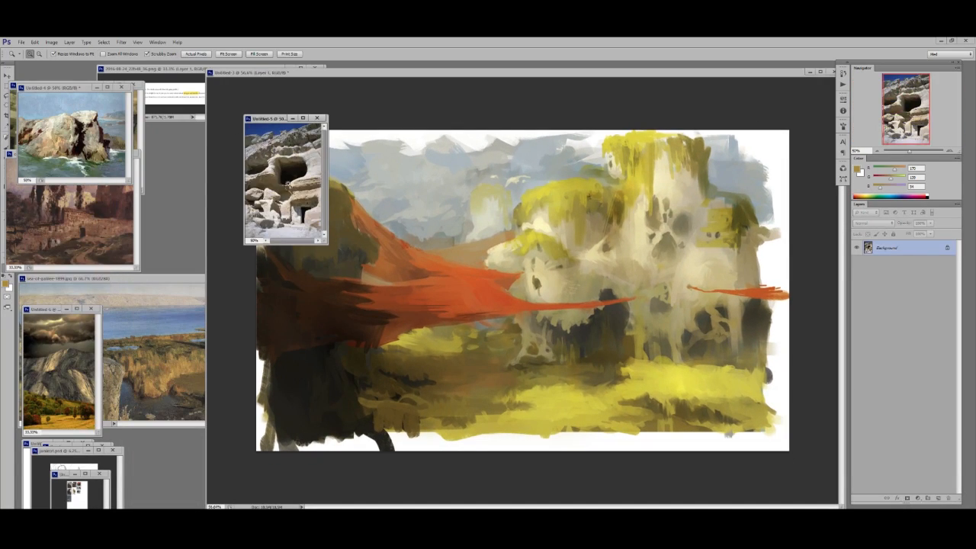
pyautogui.click(288, 183)
pyautogui.click(288, 184)
pyautogui.keyDown('alt'); pyautogui.click(343, 205); pyautogui.keyUp('alt')
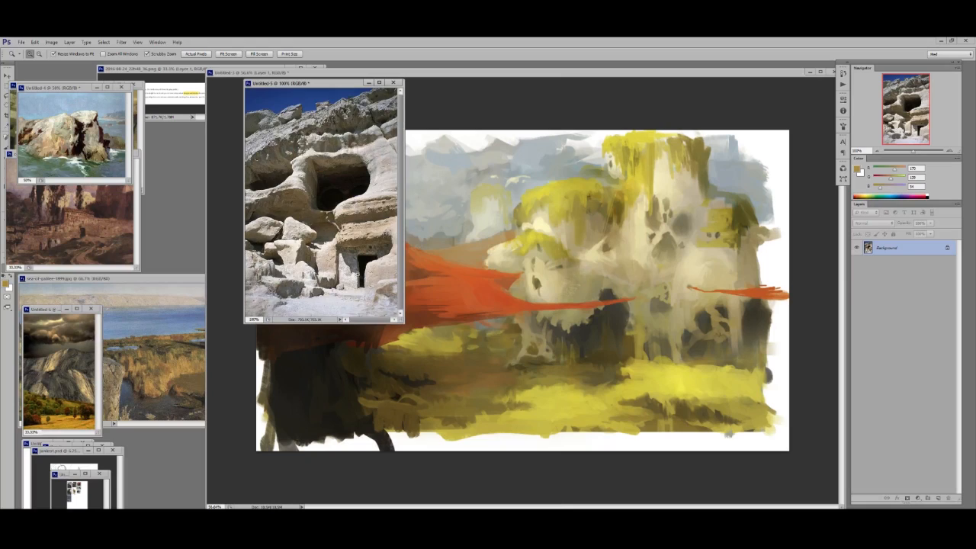
pyautogui.moveTo(404, 323); pyautogui.dragTo(513, 444)
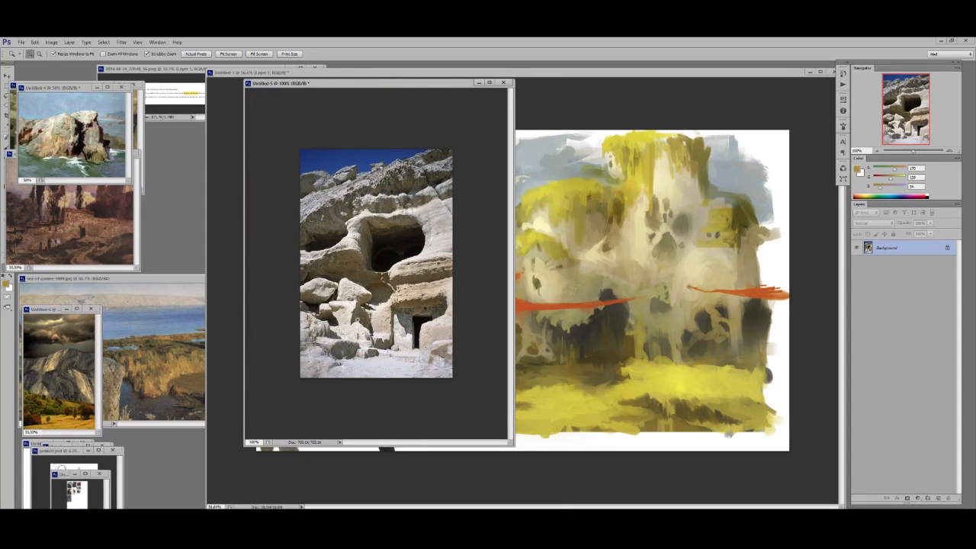
pyautogui.moveTo(439, 86); pyautogui.dragTo(218, 102)
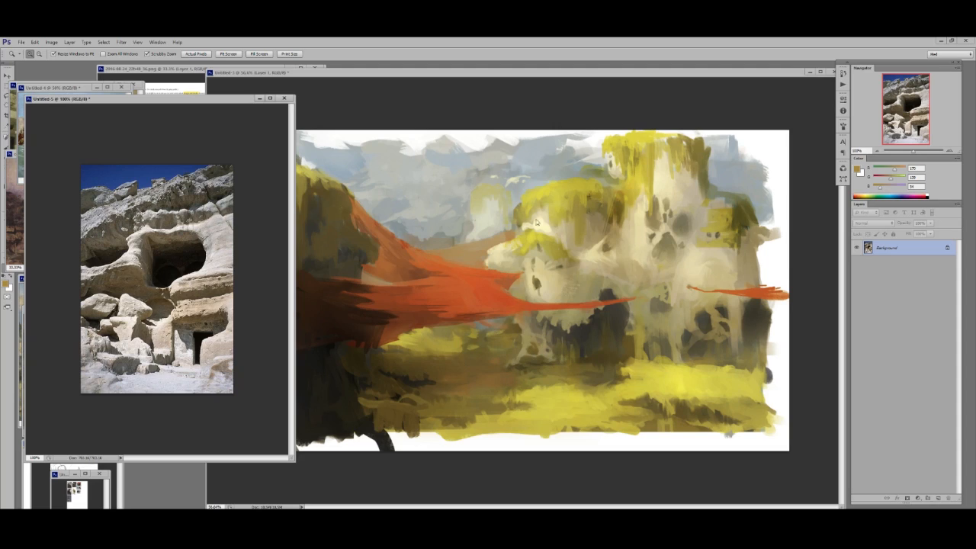
pyautogui.moveTo(214, 101)
pyautogui.mouseDown()
pyautogui.moveTo(369, 103)
pyautogui.moveTo(183, 120)
pyautogui.mouseUp()
pyautogui.click(596, 140)
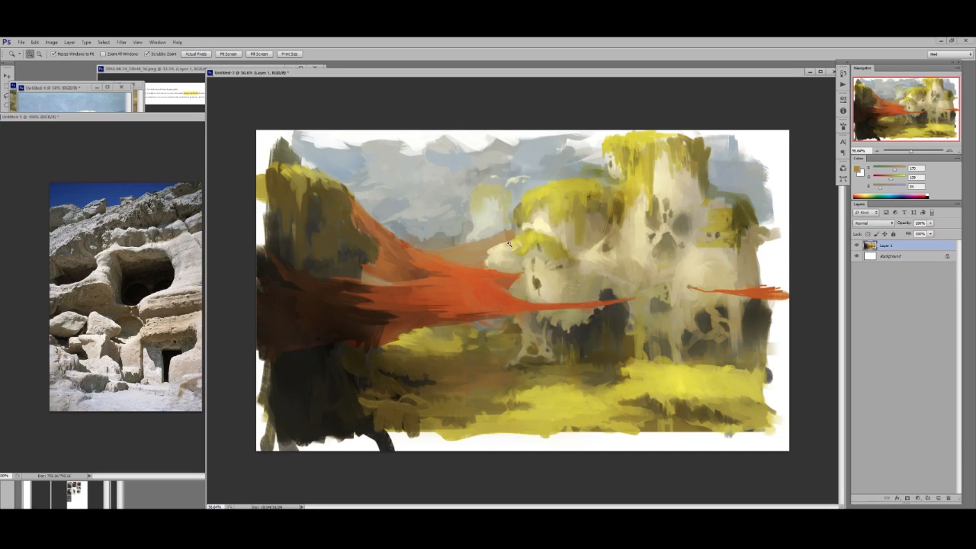
# - Bring the cliff cave photo back to the front and shrink it to 66.67% beside the painting
pyautogui.moveTo(161, 122)
pyautogui.mouseDown()
pyautogui.moveTo(210, 124)
pyautogui.moveTo(367, 82)
pyautogui.moveTo(300, 112)
pyautogui.mouseUp()
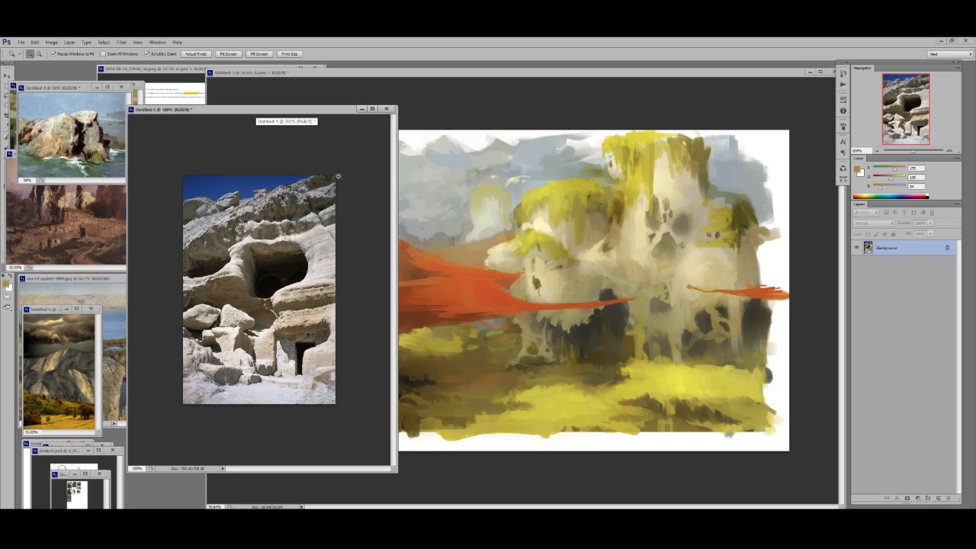
pyautogui.moveTo(305, 113); pyautogui.dragTo(238, 116)
pyautogui.hotkey('ctrl', '-')
# - Enlarge the stormy mountain photo on its cliff and autumn meadow beside the painting, and return to the painting
pyautogui.click(93, 337)
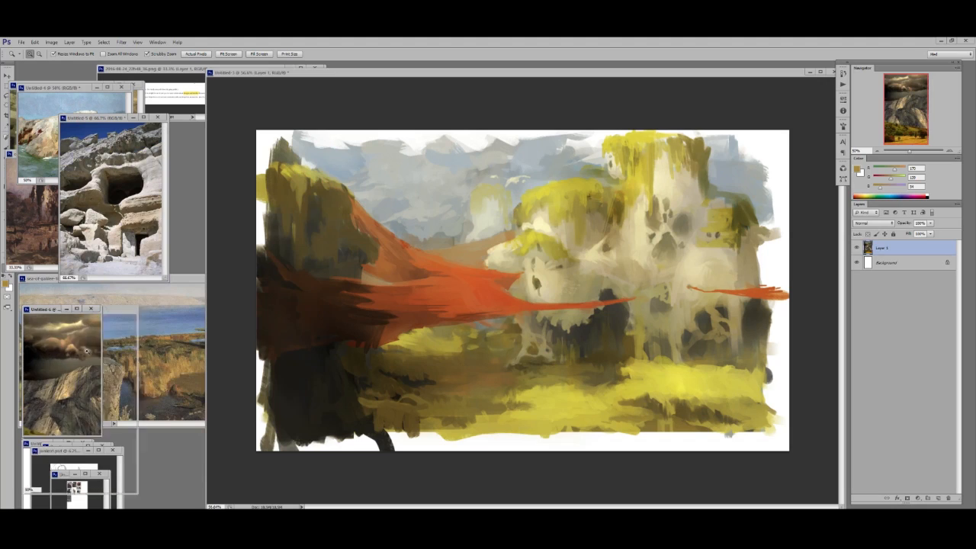
pyautogui.moveTo(107, 314); pyautogui.dragTo(150, 150)
pyautogui.moveTo(114, 353); pyautogui.dragTo(181, 343)
pyautogui.moveTo(166, 270); pyautogui.dragTo(453, 315)
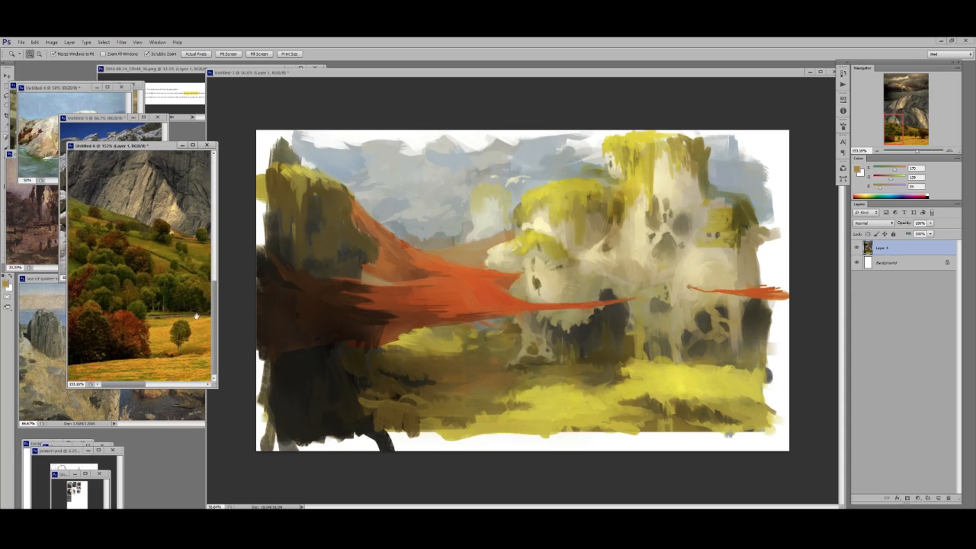
pyautogui.moveTo(196, 317); pyautogui.dragTo(116, 271)
pyautogui.click(657, 369)
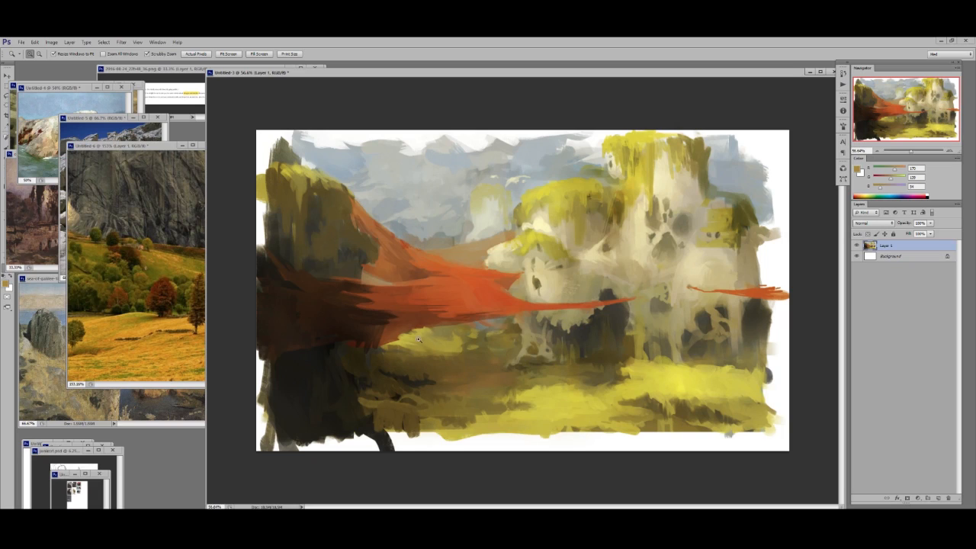
# - Zoom the stormy mountain photo out to show more of the cliff and meadow, and move its window below the cave photo
pyautogui.click(201, 307)
pyautogui.moveTo(185, 315); pyautogui.dragTo(84, 298)
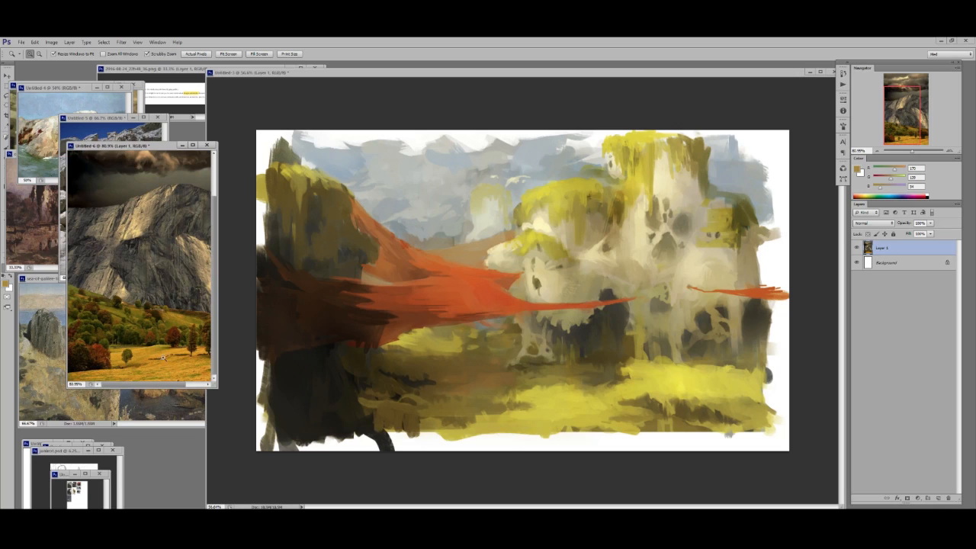
pyautogui.moveTo(122, 216); pyautogui.dragTo(120, 250)
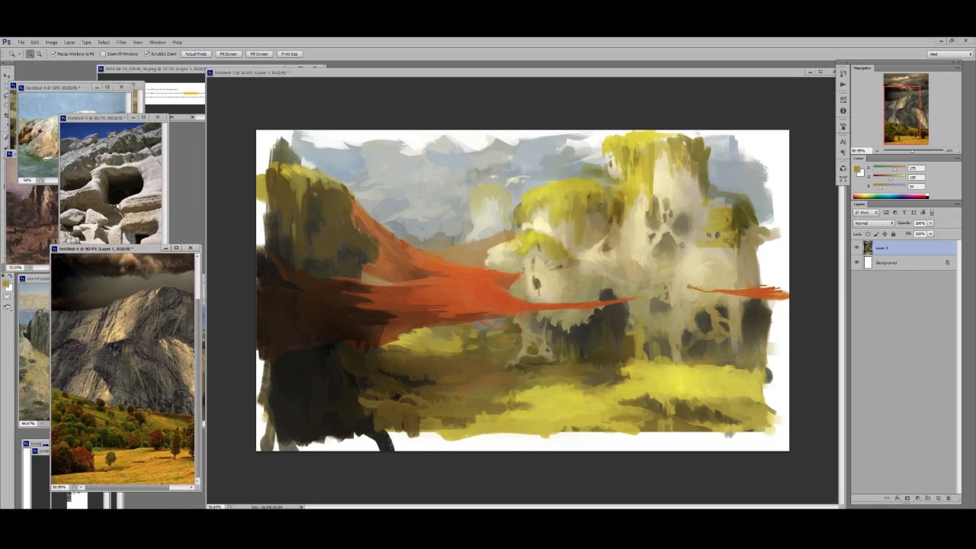
# - Bring the cliff cave photo forward, zoom it to 100%, enlarge its window beside the painting and return to the painting
pyautogui.click(110, 164)
pyautogui.click(123, 163)
pyautogui.moveTo(150, 120); pyautogui.dragTo(121, 86)
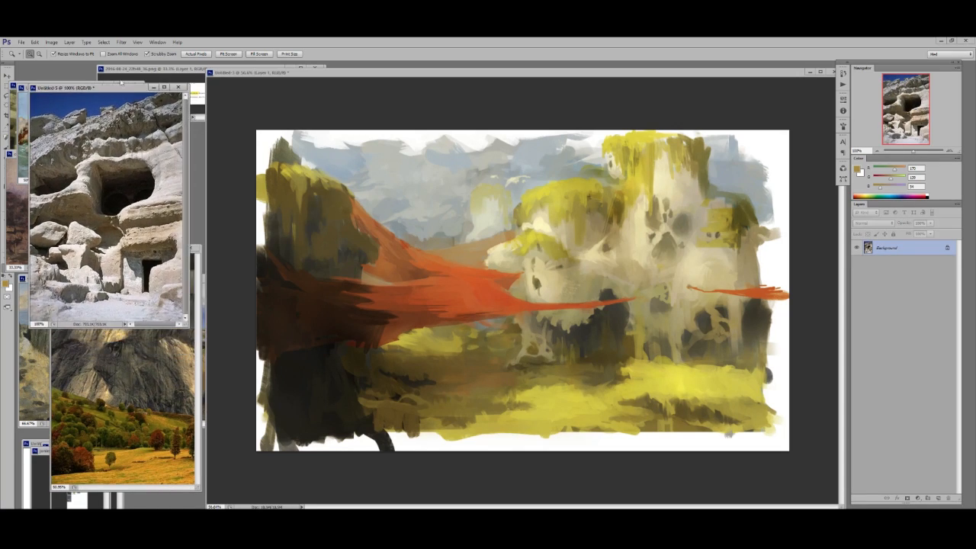
pyautogui.moveTo(186, 326); pyautogui.dragTo(204, 427)
pyautogui.click(821, 247)
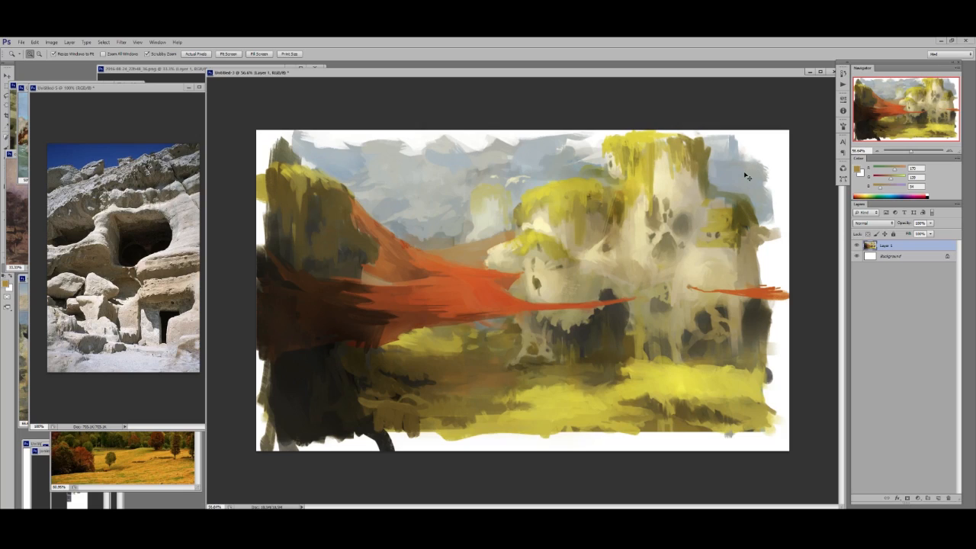
# - Fill the white borders around the painting with duplicated artwork and dark brush strokes along the lower-left cliff
pyautogui.hotkey('ctrl', 'j')
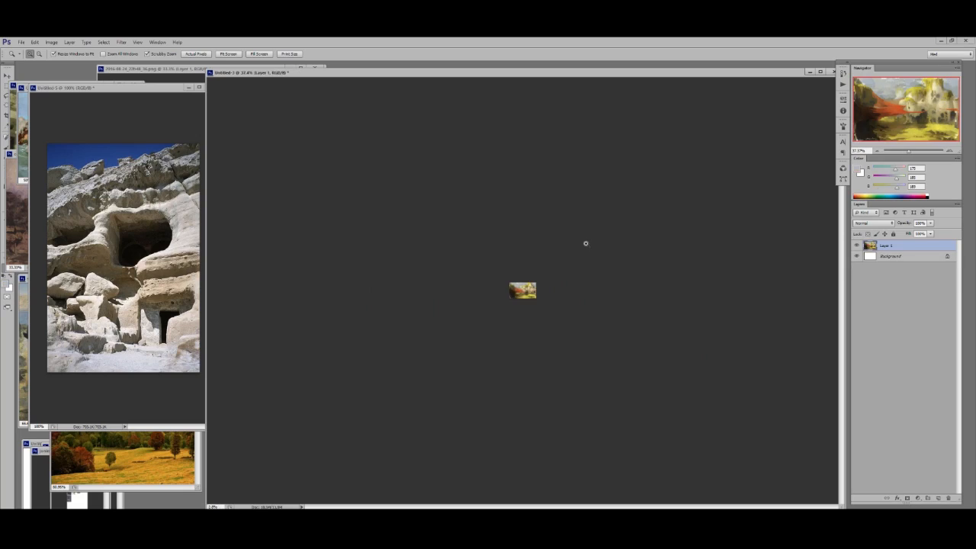
pyautogui.moveTo(585, 244)
pyautogui.mouseDown()
pyautogui.moveTo(575, 246)
pyautogui.moveTo(588, 248)
pyautogui.mouseUp()
pyautogui.moveTo(516, 289); pyautogui.dragTo(615, 278)
pyautogui.press('b')
pyautogui.moveTo(276, 400)
pyautogui.mouseDown()
pyautogui.moveTo(268, 433)
pyautogui.moveTo(326, 424)
pyautogui.moveTo(307, 445)
pyautogui.mouseUp()
pyautogui.keyDown('alt'); pyautogui.click(305, 320); pyautogui.keyUp('alt')
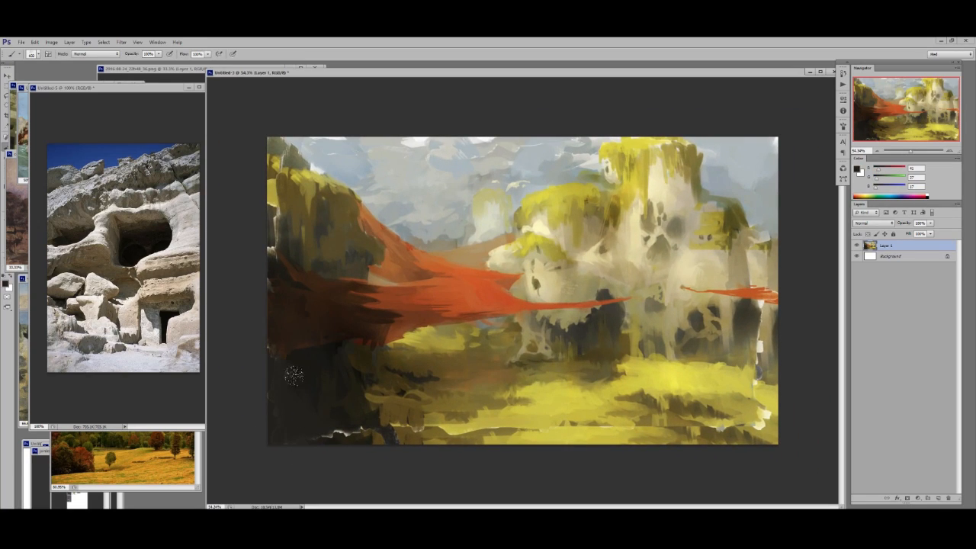
# - Veil the painting with a white-filled layer at reduced opacity, add an empty layer above it and reset the colors to default
pyautogui.hotkey('ctrl', 'shift', 'alt', 'n')
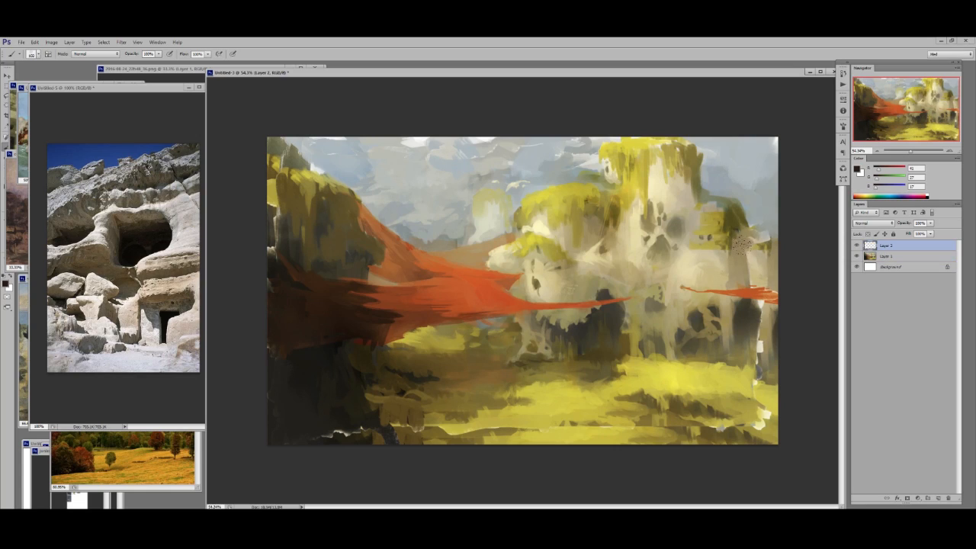
pyautogui.hotkey('ctrl', 'BackSpace')
pyautogui.moveTo(908, 223); pyautogui.dragTo(903, 224)
pyautogui.hotkey('ctrl', 'shift', 'alt', 'n')
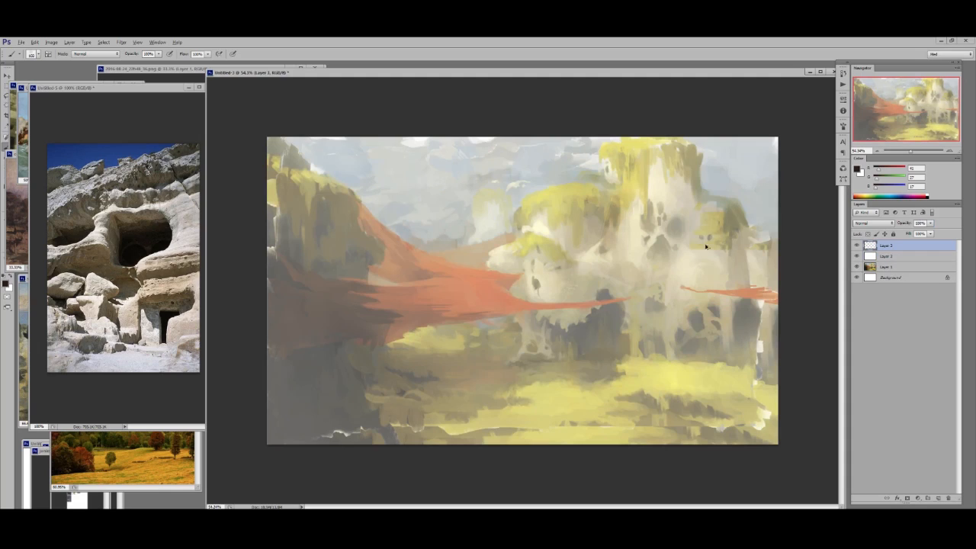
pyautogui.press('d')
# - Enlarge the cave photo's window and zoom it to about 152%, and return to the painting at a closer view
pyautogui.click(203, 345)
pyautogui.moveTo(187, 321); pyautogui.dragTo(252, 469)
pyautogui.moveTo(143, 281); pyautogui.dragTo(152, 280)
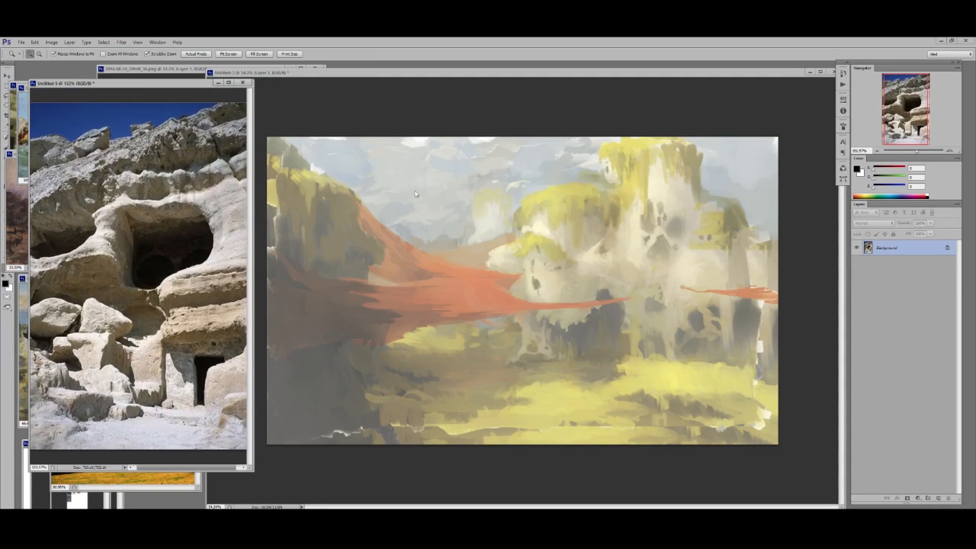
pyautogui.click(626, 226)
pyautogui.moveTo(588, 241); pyautogui.dragTo(613, 223)
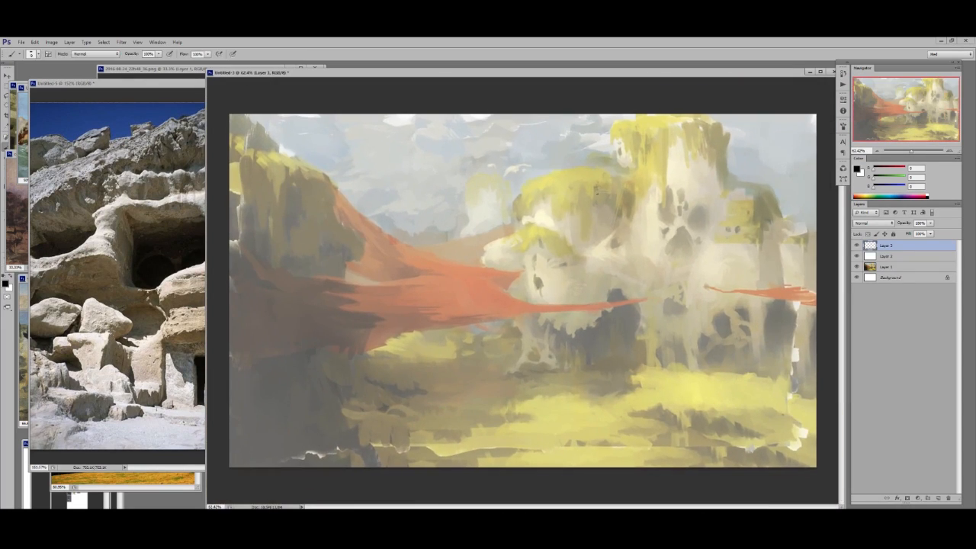
# - Add a new layer to the cave photo and draw black lines along its slanted upper rock strata
pyautogui.click(115, 210)
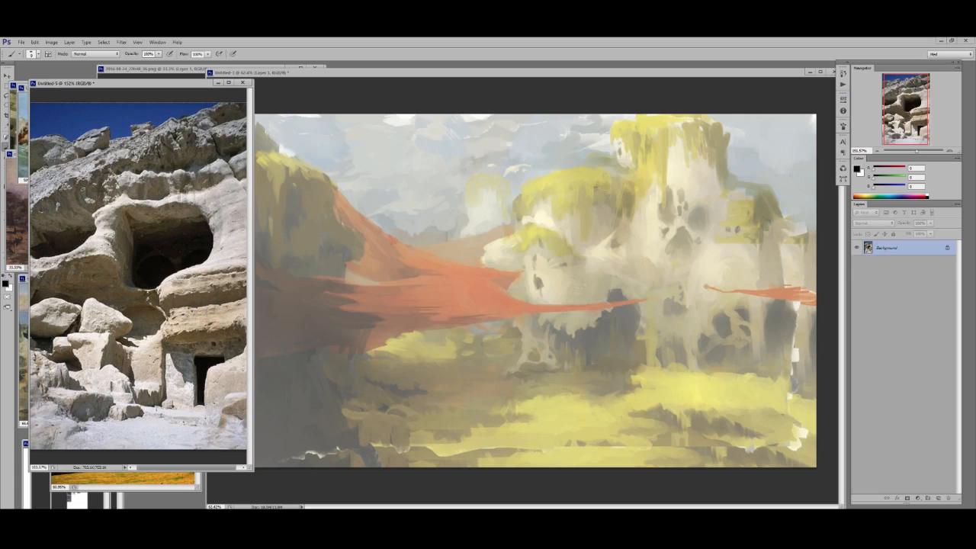
pyautogui.hotkey('ctrl', 'alt', 'shift', 'n')
pyautogui.moveTo(49, 196); pyautogui.dragTo(240, 110)
pyautogui.moveTo(57, 168); pyautogui.dragTo(220, 106)
pyautogui.moveTo(104, 178); pyautogui.dragTo(238, 148)
pyautogui.moveTo(99, 197); pyautogui.dragTo(226, 183)
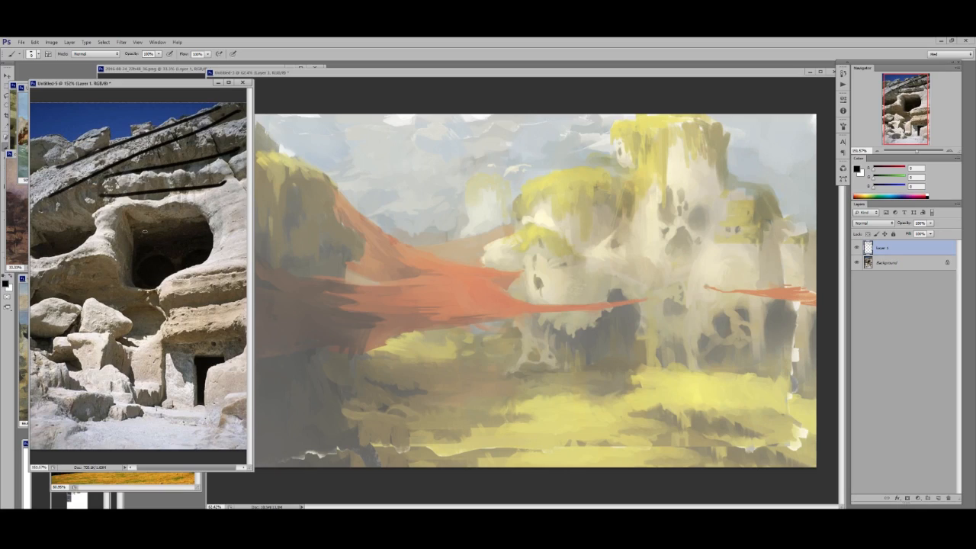
# - Try marking the rock planes and openings around the left and central caves with strokes, and undo the last few
pyautogui.moveTo(99, 188); pyautogui.dragTo(84, 267)
pyautogui.moveTo(133, 190)
pyautogui.mouseDown()
pyautogui.moveTo(127, 278)
pyautogui.moveTo(131, 267)
pyautogui.mouseUp()
pyautogui.moveTo(102, 202); pyautogui.dragTo(56, 246)
pyautogui.moveTo(138, 263)
pyautogui.mouseDown()
pyautogui.moveTo(174, 259)
pyautogui.moveTo(163, 286)
pyautogui.moveTo(207, 259)
pyautogui.mouseUp()
pyautogui.moveTo(197, 191); pyautogui.dragTo(214, 232)
pyautogui.hotkey('ctrl', 'alt', 'z')
pyautogui.hotkey('ctrl', 'alt', 'z')
pyautogui.hotkey('ctrl', 'alt', 'z')
pyautogui.hotkey('ctrl', 'alt', 'z')
pyautogui.hotkey('ctrl', 'alt', 'z')
pyautogui.hotkey('ctrl', 'alt', 'z')
pyautogui.hotkey('ctrl', 'alt', 'z')
pyautogui.hotkey('ctrl', 'alt', 'z')
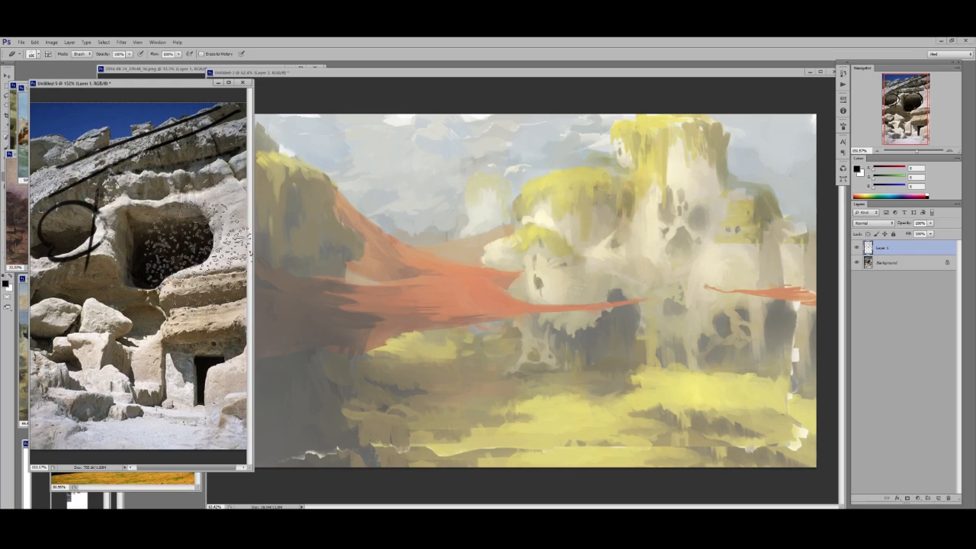
# - Erase part of the left cave's marks, shrink the brush and try strokes from the central cave down to the rocks beside the doorway
pyautogui.moveTo(139, 234)
pyautogui.mouseDown()
pyautogui.moveTo(183, 235)
pyautogui.moveTo(187, 245)
pyautogui.moveTo(175, 268)
pyautogui.mouseUp()
pyautogui.press('e')
pyautogui.press('b')
pyautogui.rightClick(241, 237)
pyautogui.moveTo(231, 237); pyautogui.dragTo(212, 256)
pyautogui.press('Return')
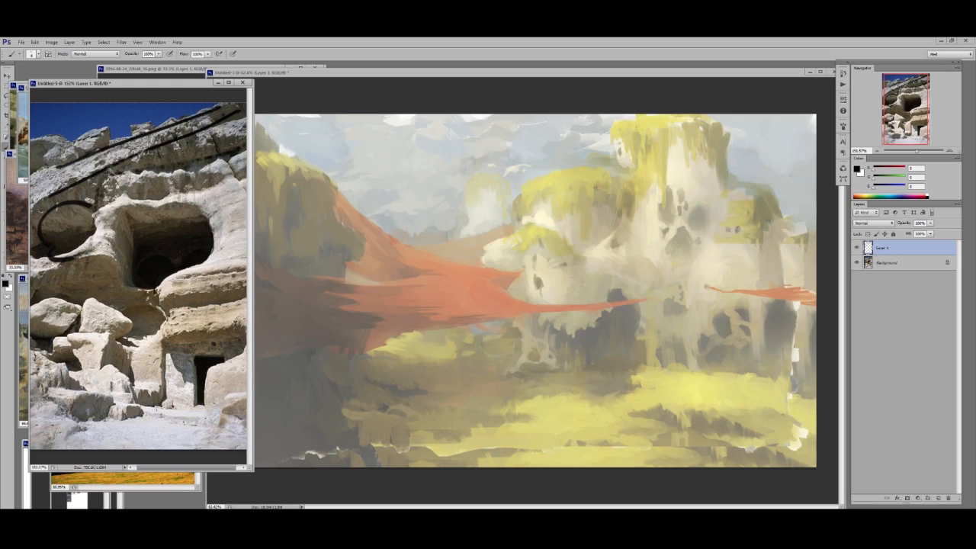
pyautogui.moveTo(163, 281)
pyautogui.mouseDown()
pyautogui.moveTo(159, 303)
pyautogui.moveTo(246, 289)
pyautogui.moveTo(167, 309)
pyautogui.mouseUp()
pyautogui.moveTo(163, 345)
pyautogui.mouseDown()
pyautogui.moveTo(245, 328)
pyautogui.moveTo(190, 380)
pyautogui.mouseUp()
pyautogui.moveTo(163, 339); pyautogui.dragTo(180, 381)
pyautogui.hotkey('ctrl', 'z')
# - Mark the doorway rocks, boulders and cave surroundings on the photo with black strokes, and erase all the marks
pyautogui.moveTo(166, 338); pyautogui.dragTo(196, 409)
pyautogui.moveTo(115, 338)
pyautogui.mouseDown()
pyautogui.moveTo(106, 305)
pyautogui.moveTo(84, 329)
pyautogui.mouseUp()
pyautogui.moveTo(53, 259)
pyautogui.mouseDown()
pyautogui.moveTo(99, 263)
pyautogui.moveTo(133, 282)
pyautogui.mouseUp()
pyautogui.moveTo(87, 257); pyautogui.dragTo(33, 276)
pyautogui.moveTo(118, 263)
pyautogui.mouseDown()
pyautogui.moveTo(115, 218)
pyautogui.moveTo(195, 203)
pyautogui.moveTo(207, 221)
pyautogui.moveTo(210, 191)
pyautogui.moveTo(179, 377)
pyautogui.moveTo(190, 185)
pyautogui.mouseUp()
pyautogui.press('e')
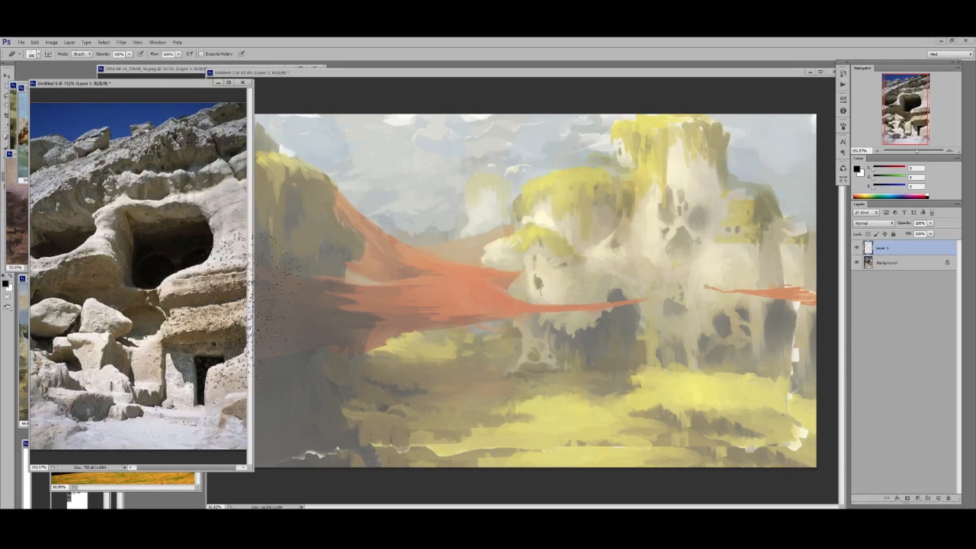
# - Draw a straight black horizon line across the painting's full width, level with the distant hills
pyautogui.click(519, 196)
pyautogui.press('z')
pyautogui.click(687, 181)
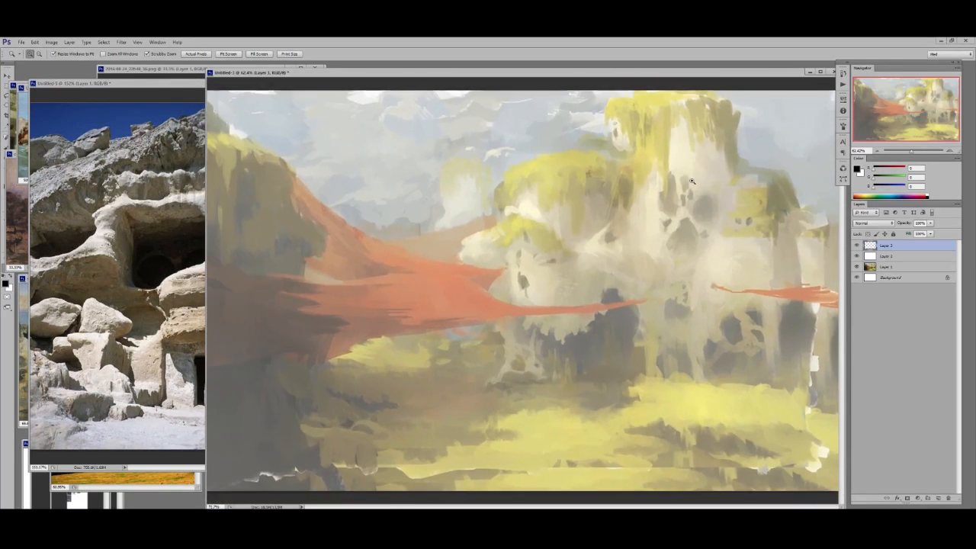
pyautogui.press('b')
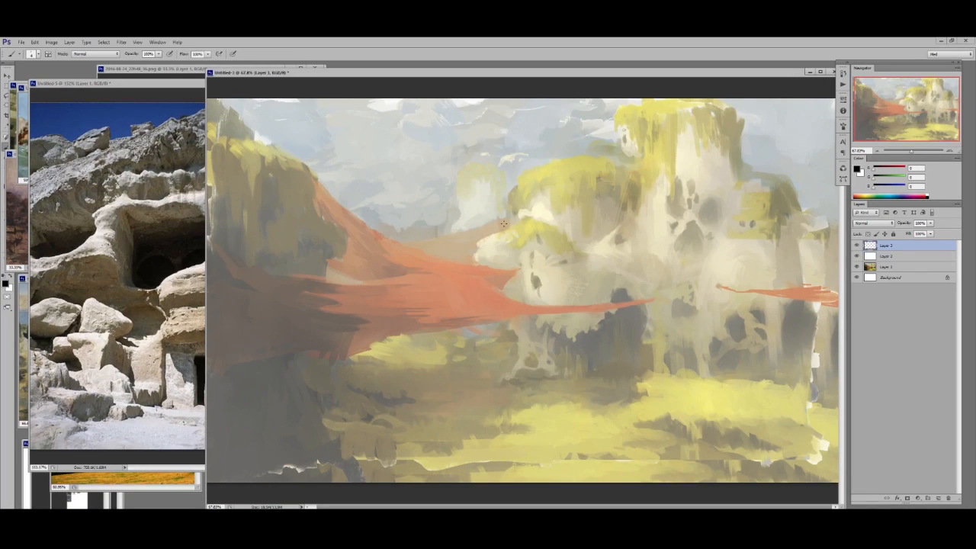
pyautogui.press('z')
pyautogui.moveTo(542, 222)
pyautogui.mouseDown()
pyautogui.moveTo(463, 237)
pyautogui.moveTo(259, 237)
pyautogui.moveTo(785, 237)
pyautogui.mouseUp()
pyautogui.press('b')
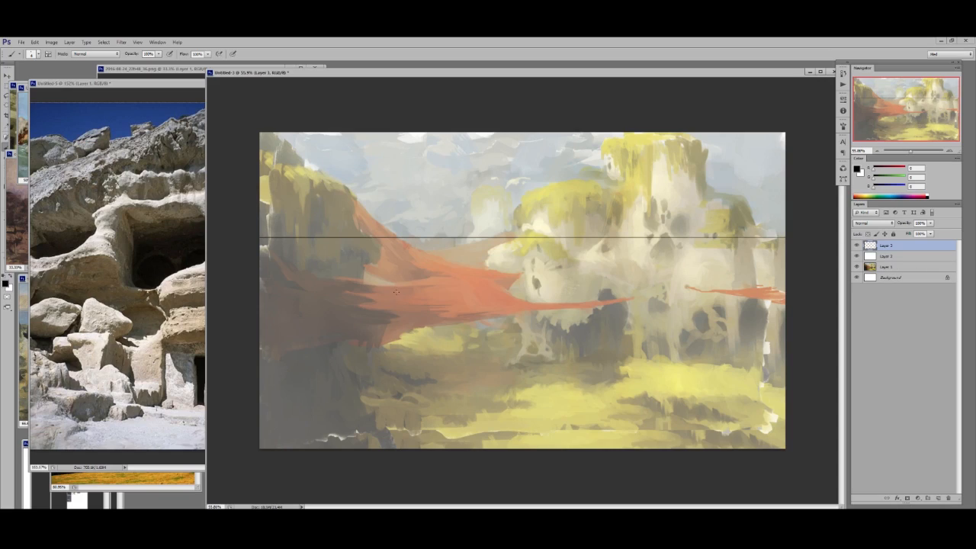
# - On a new layer, draw a vertical line through a vanishing point on the horizon and perspective lines fanning out to the right
pyautogui.hotkey('ctrl', 'shift', 'alt', 'n')
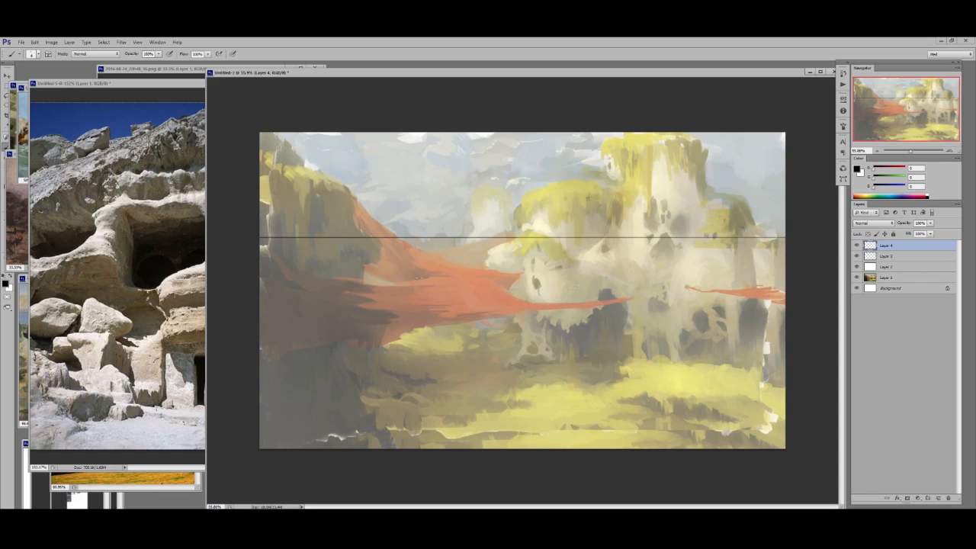
pyautogui.moveTo(441, 237)
pyautogui.mouseDown()
pyautogui.moveTo(440, 133)
pyautogui.moveTo(441, 448)
pyautogui.mouseUp()
pyautogui.keyDown('shift'); pyautogui.click(746, 95); pyautogui.keyUp('shift')
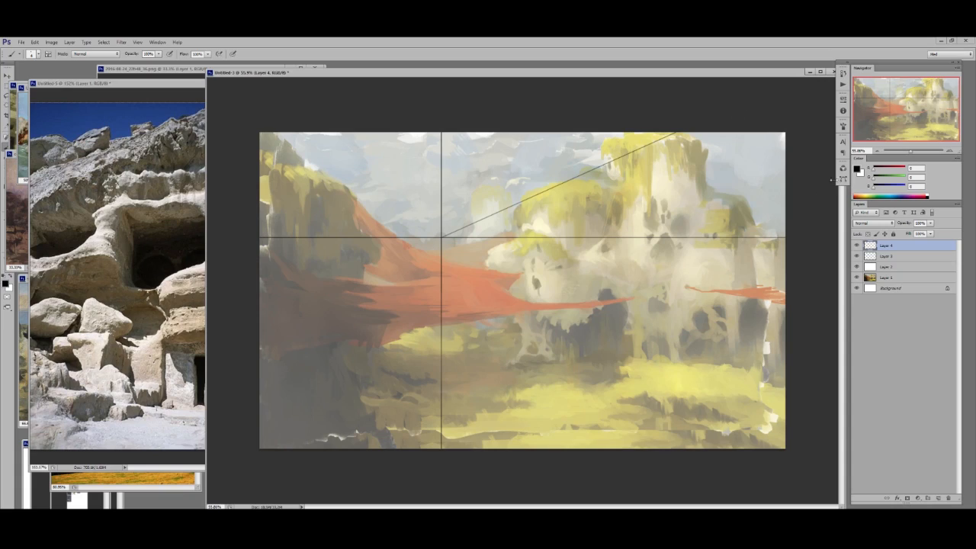
pyautogui.keyDown('shift'); pyautogui.click(441, 237); pyautogui.keyUp('shift')
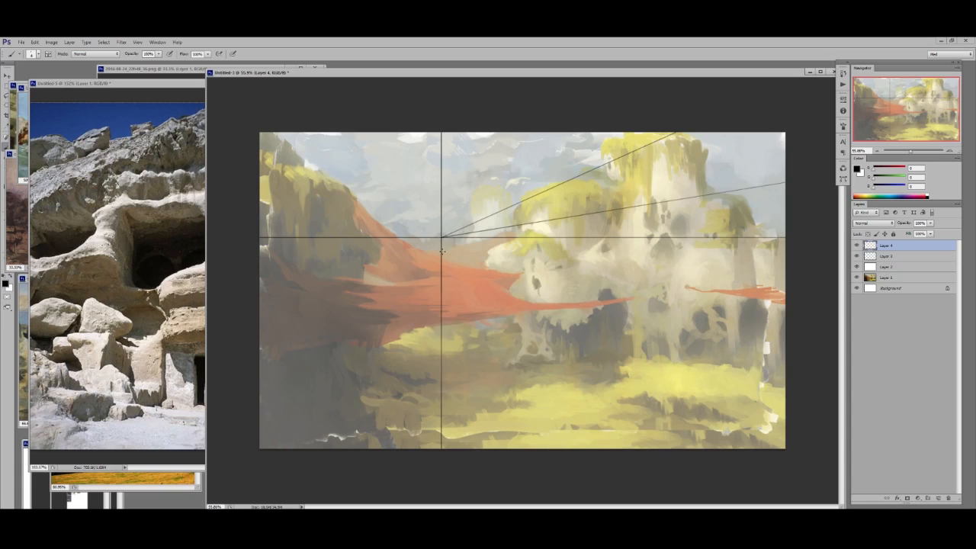
pyautogui.keyDown('shift'); pyautogui.click(787, 378); pyautogui.keyUp('shift')
pyautogui.keyDown('shift'); pyautogui.click(441, 238); pyautogui.keyUp('shift')
pyautogui.keyDown('shift'); pyautogui.click(530, 475); pyautogui.keyUp('shift')
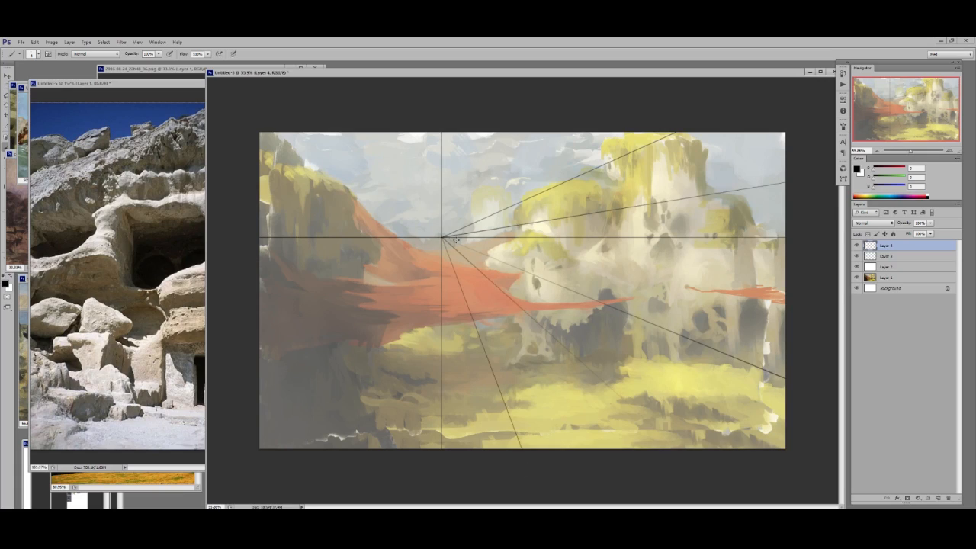
# - Add perspective lines from the vanishing point across the left side of the painting, from the ground up to the sky
pyautogui.keyDown('shift'); pyautogui.click(358, 451); pyautogui.keyUp('shift')
pyautogui.keyDown('shift'); pyautogui.click(366, 328); pyautogui.keyUp('shift')
pyautogui.keyDown('shift'); pyautogui.click(237, 331); pyautogui.keyUp('shift')
pyautogui.keyDown('shift'); pyautogui.click(263, 265); pyautogui.keyUp('shift')
pyautogui.keyDown('shift'); pyautogui.click(262, 181); pyautogui.keyUp('shift')
pyautogui.keyDown('shift'); pyautogui.click(331, 136); pyautogui.keyUp('shift')
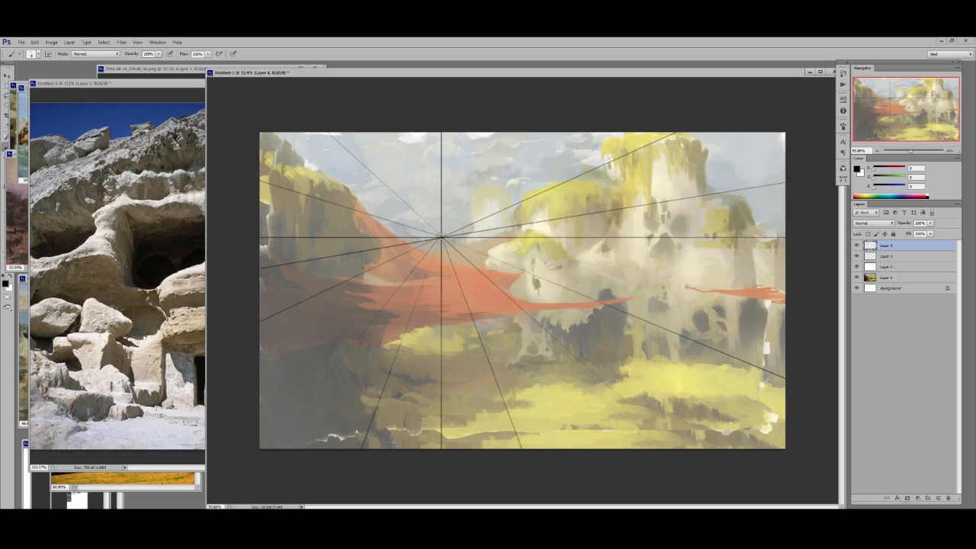
# - Fill in the upper half of the perspective grid with more lines radiating from the vanishing point to the canvas edges
pyautogui.keyDown('shift'); pyautogui.click(409, 124); pyautogui.keyUp('shift')
pyautogui.keyDown('shift'); pyautogui.click(503, 132); pyautogui.keyUp('shift')
pyautogui.keyDown('shift'); pyautogui.click(618, 132); pyautogui.keyUp('shift')
pyautogui.keyDown('shift'); pyautogui.click(753, 132); pyautogui.keyUp('shift')
pyautogui.click(441, 238)
pyautogui.keyDown('shift'); pyautogui.click(367, 122); pyautogui.keyUp('shift')
pyautogui.keyDown('shift'); pyautogui.click(258, 120); pyautogui.keyUp('shift')
pyautogui.keyDown('shift'); pyautogui.click(246, 204); pyautogui.keyUp('shift')
pyautogui.keyDown('shift'); pyautogui.click(778, 214); pyautogui.keyUp('shift')
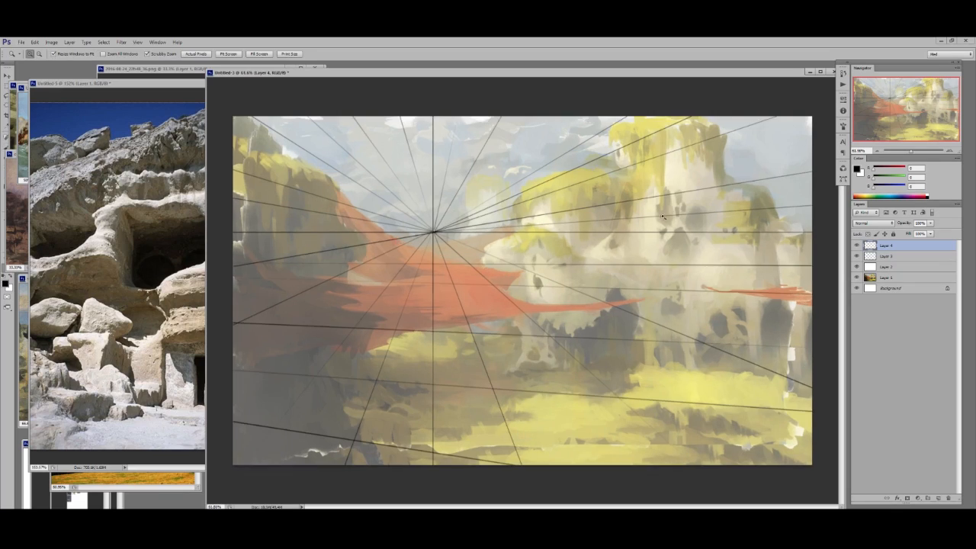
# - Merge the perspective lines, move the grid down onto the red cloth, lower its opacity and add a new layer
pyautogui.moveTo(527, 279); pyautogui.dragTo(468, 279)
pyautogui.moveTo(663, 206); pyautogui.dragTo(711, 264)
pyautogui.hotkey('ctrl', 'e')
pyautogui.press('z')
pyautogui.moveTo(622, 201); pyautogui.dragTo(632, 180)
pyautogui.moveTo(721, 192); pyautogui.dragTo(697, 193)
pyautogui.moveTo(903, 222); pyautogui.dragTo(897, 223)
pyautogui.hotkey('ctrl', 'shift', 'alt', 'n')
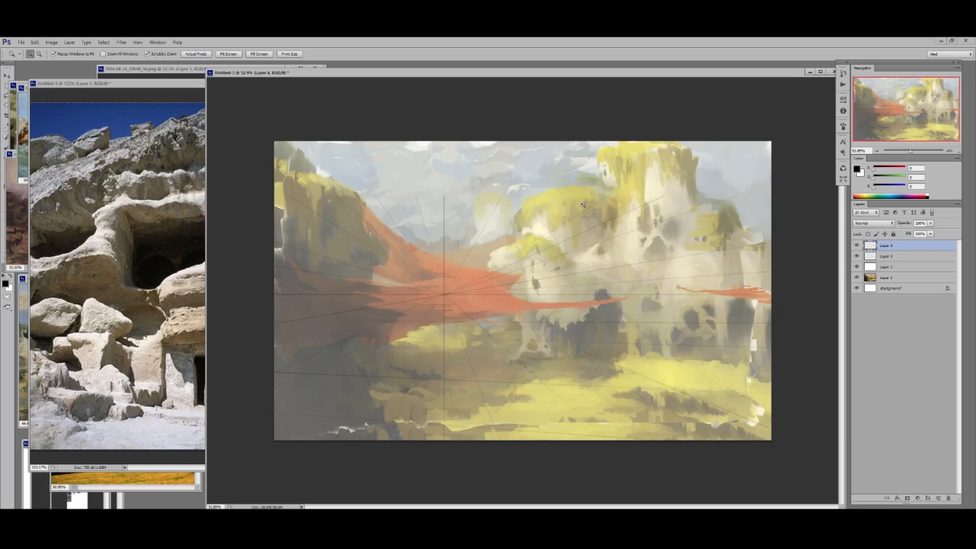
# - With a thinner brush, outline the mossy top of the middle rock dome and sketch ragged edges and cracks on its right side
pyautogui.moveTo(582, 221); pyautogui.dragTo(607, 221)
pyautogui.press('b')
pyautogui.rightClick(491, 180)
pyautogui.press('Escape')
pyautogui.rightClick(472, 196)
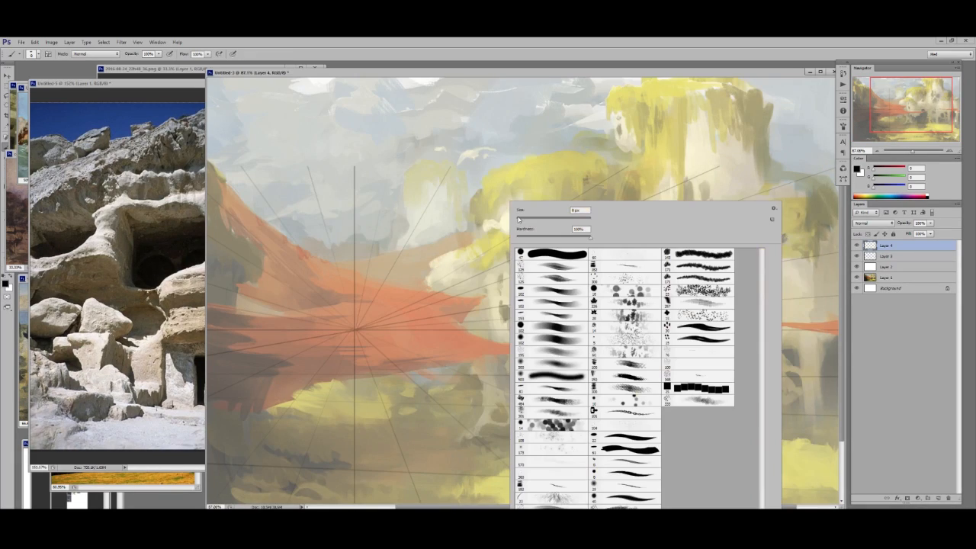
pyautogui.moveTo(482, 187)
pyautogui.mouseDown()
pyautogui.moveTo(472, 218)
pyautogui.moveTo(468, 206)
pyautogui.moveTo(480, 227)
pyautogui.mouseUp()
pyautogui.hotkey('ctrl', 'z')
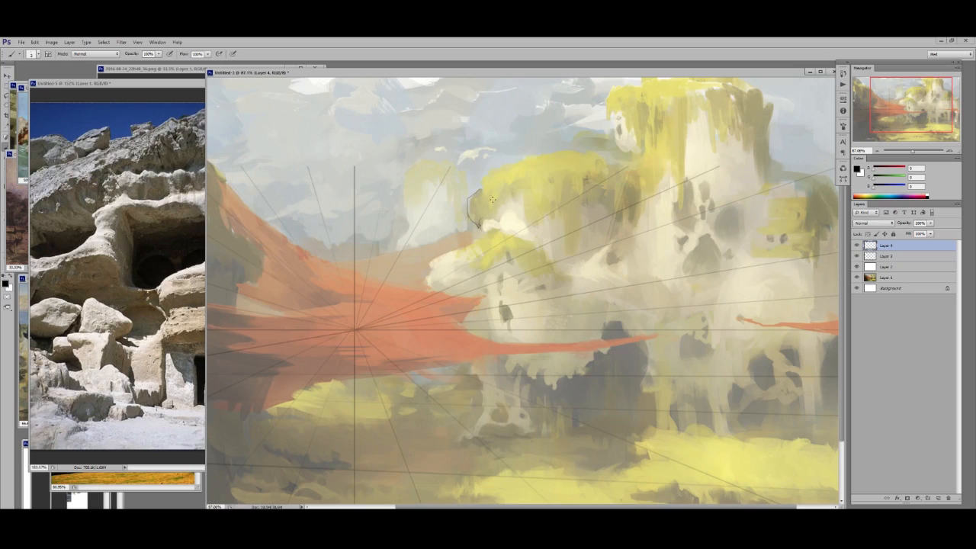
pyautogui.moveTo(479, 190)
pyautogui.mouseDown()
pyautogui.moveTo(491, 169)
pyautogui.moveTo(560, 153)
pyautogui.moveTo(629, 165)
pyautogui.mouseUp()
pyautogui.moveTo(499, 199)
pyautogui.mouseDown()
pyautogui.moveTo(508, 181)
pyautogui.moveTo(528, 214)
pyautogui.mouseUp()
pyautogui.moveTo(549, 195); pyautogui.dragTo(556, 200)
pyautogui.moveTo(586, 180)
pyautogui.mouseDown()
pyautogui.moveTo(584, 191)
pyautogui.moveTo(602, 183)
pyautogui.moveTo(614, 191)
pyautogui.moveTo(614, 202)
pyautogui.mouseUp()
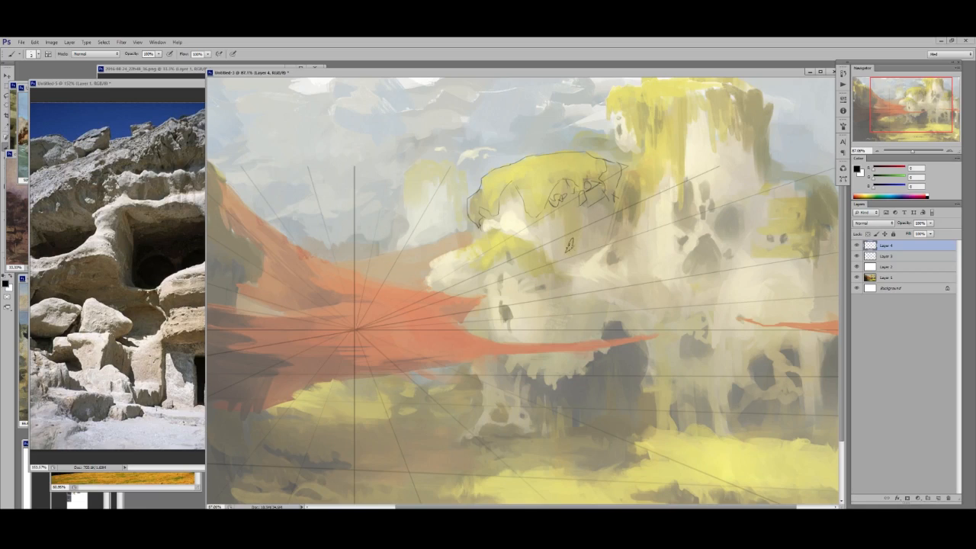
# - Sketch a jagged ledge line below the mossy dome and clean up the stray marks above it with the Eraser
pyautogui.moveTo(574, 254); pyautogui.dragTo(578, 259)
pyautogui.moveTo(560, 272); pyautogui.dragTo(580, 262)
pyautogui.press('e')
pyautogui.rightClick(603, 233)
pyautogui.click(654, 282)
pyautogui.moveTo(577, 244); pyautogui.dragTo(576, 254)
# - Try a short brush mark on the cave photo's upper rock ledge and undo it
pyautogui.press('b')
pyautogui.click(139, 192)
pyautogui.moveTo(143, 183)
pyautogui.mouseDown()
pyautogui.moveTo(192, 172)
pyautogui.moveTo(150, 185)
pyautogui.mouseUp()
pyautogui.hotkey('ctrl', 'z')
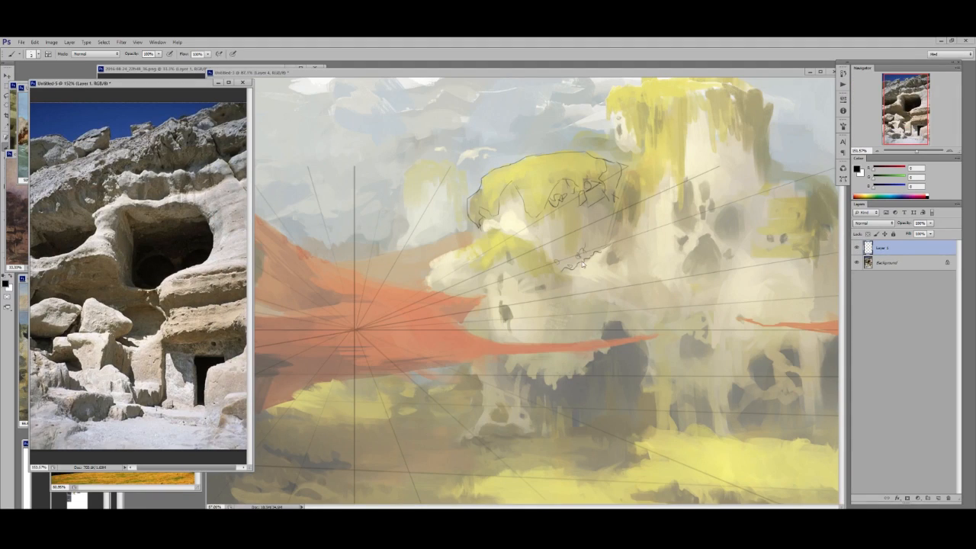
# - Extend the jagged ledge under the dome, outline the low left rock and the mossy tower, and hatch the tower's shadowed ledge
pyautogui.click(585, 266)
pyautogui.moveTo(563, 268)
pyautogui.mouseDown()
pyautogui.moveTo(612, 239)
pyautogui.moveTo(609, 258)
pyautogui.moveTo(560, 243)
pyautogui.moveTo(602, 221)
pyautogui.mouseUp()
pyautogui.hotkey('ctrl', 'space')
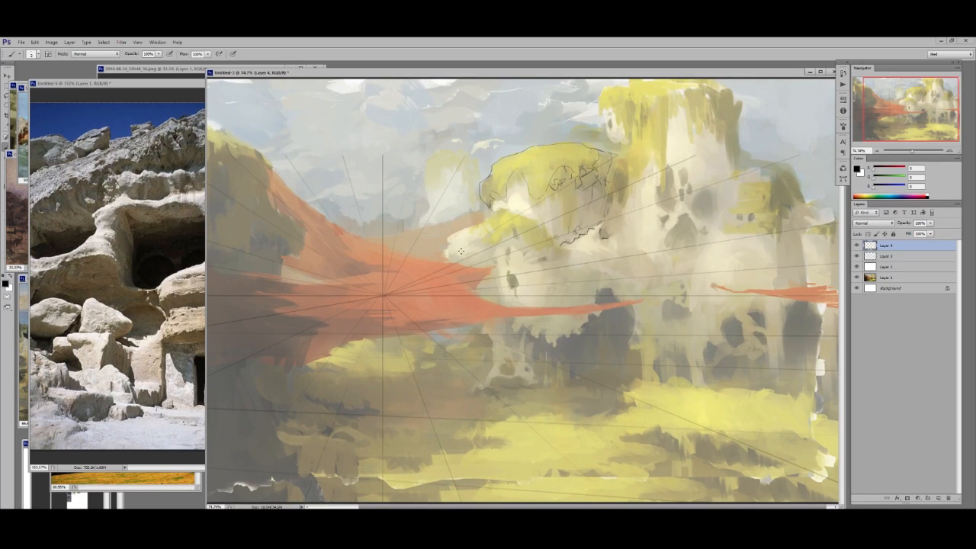
pyautogui.moveTo(448, 237); pyautogui.dragTo(460, 263)
pyautogui.moveTo(447, 238); pyautogui.dragTo(455, 235)
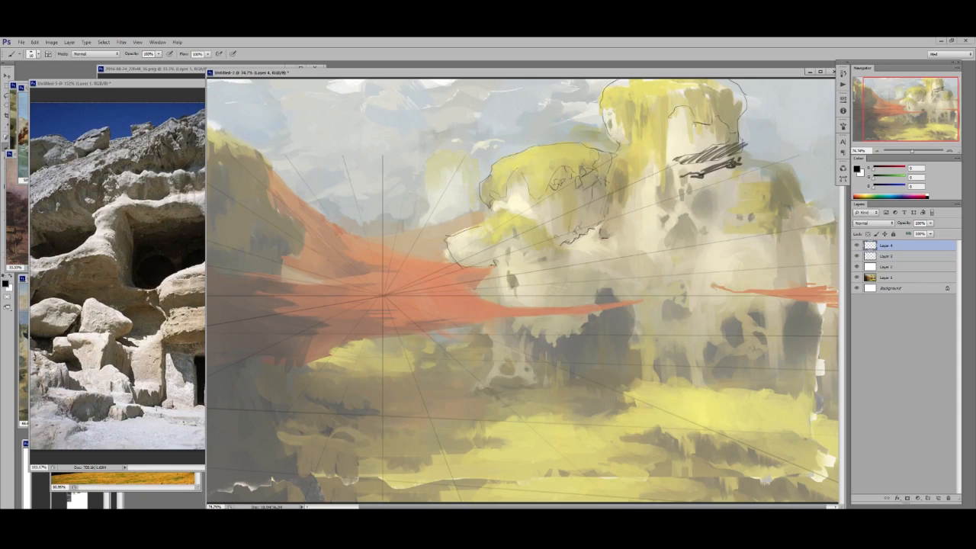
# - Draw a black triangular plane and a curved plane beneath it on the cave photo's upper rocks, and return to the painting
pyautogui.click(125, 172)
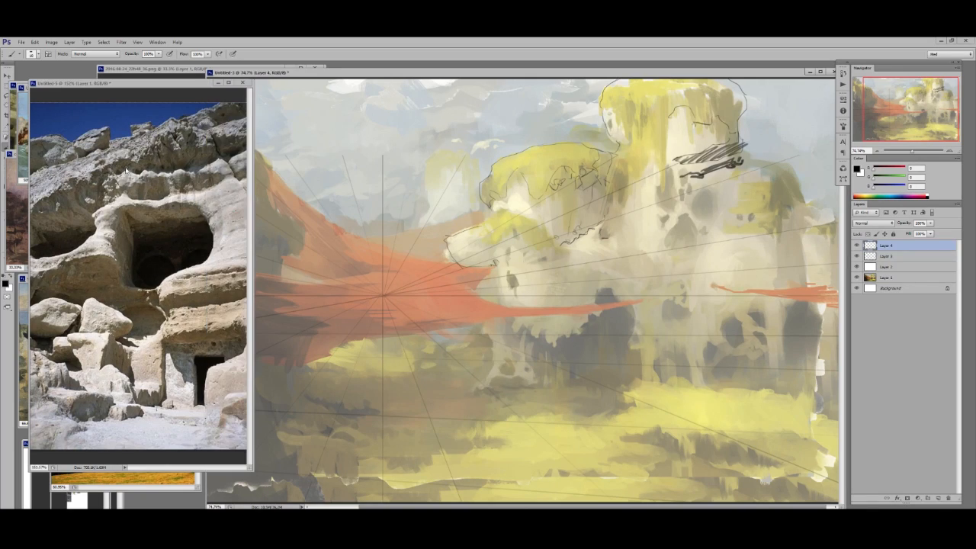
pyautogui.moveTo(124, 169); pyautogui.dragTo(196, 130)
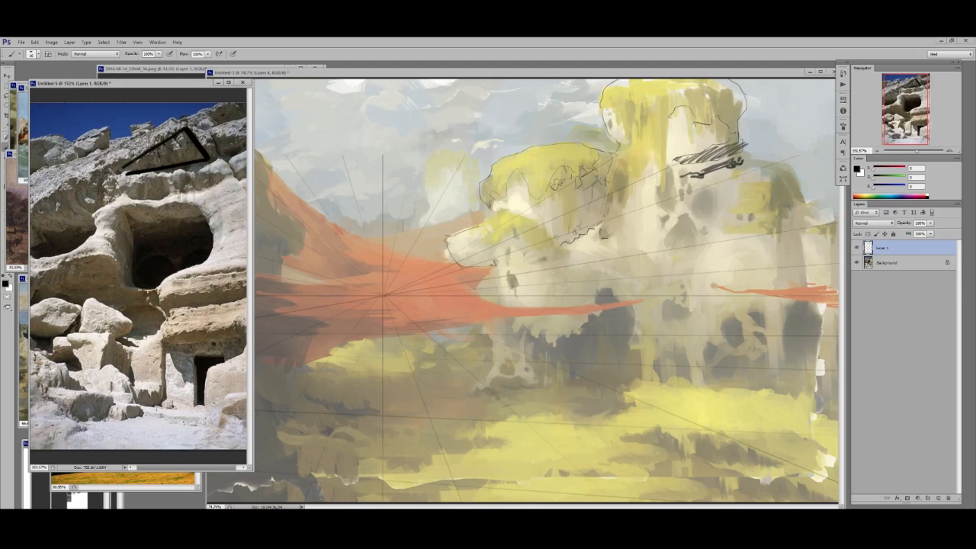
pyautogui.moveTo(128, 183)
pyautogui.mouseDown()
pyautogui.moveTo(210, 176)
pyautogui.moveTo(128, 191)
pyautogui.mouseUp()
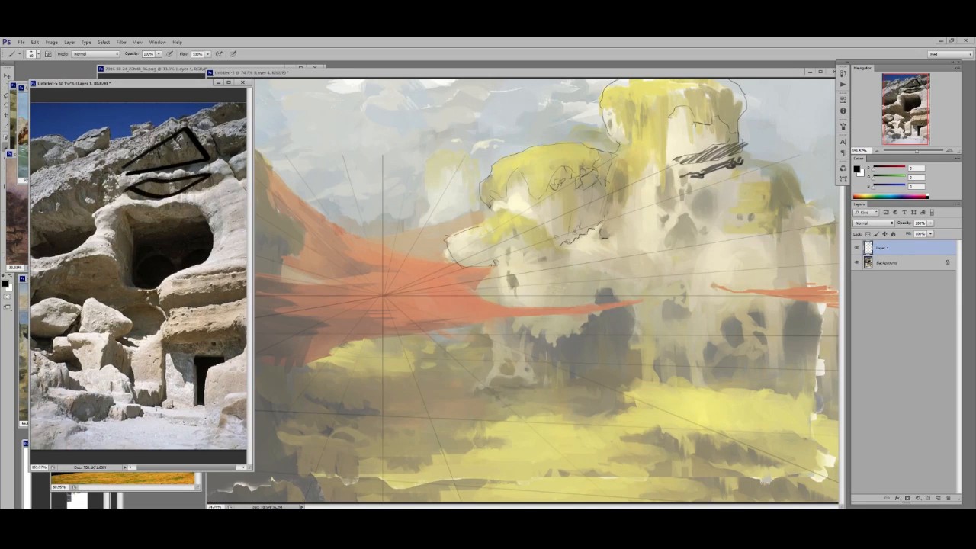
pyautogui.click(728, 172)
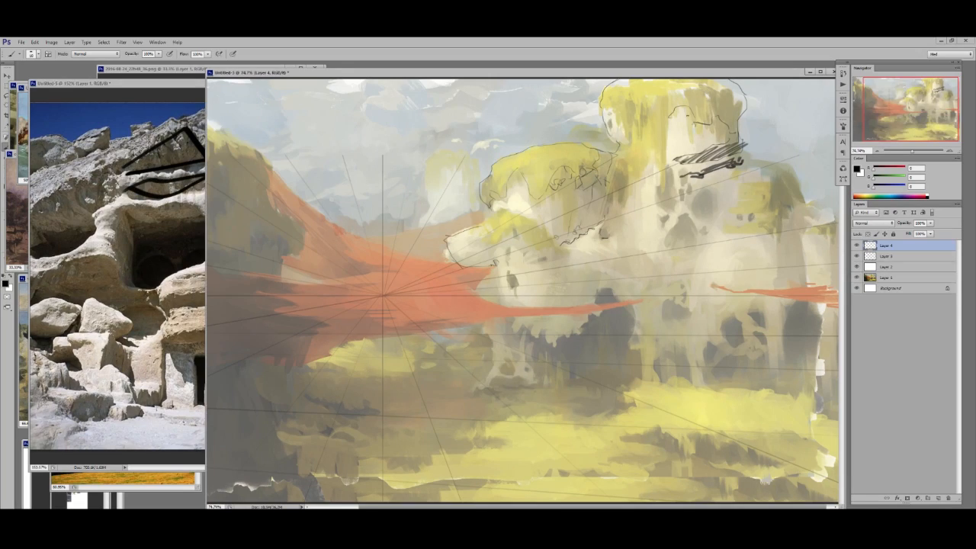
# - Add dark cracks to the mossy tower and dome, and hatch the shadowed ledges under the low left rock and across the cliff
pyautogui.moveTo(658, 138)
pyautogui.mouseDown()
pyautogui.moveTo(689, 119)
pyautogui.moveTo(662, 134)
pyautogui.moveTo(691, 158)
pyautogui.moveTo(716, 149)
pyautogui.mouseUp()
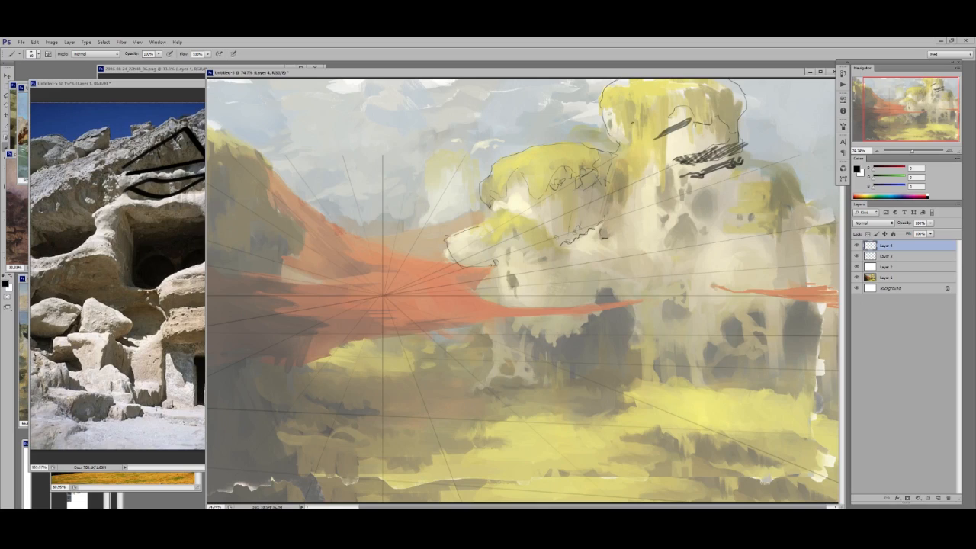
pyautogui.moveTo(629, 117); pyautogui.dragTo(633, 115)
pyautogui.moveTo(384, 279)
pyautogui.mouseDown()
pyautogui.moveTo(376, 301)
pyautogui.moveTo(388, 307)
pyautogui.mouseUp()
pyautogui.hotkey('ctrl', 'z')
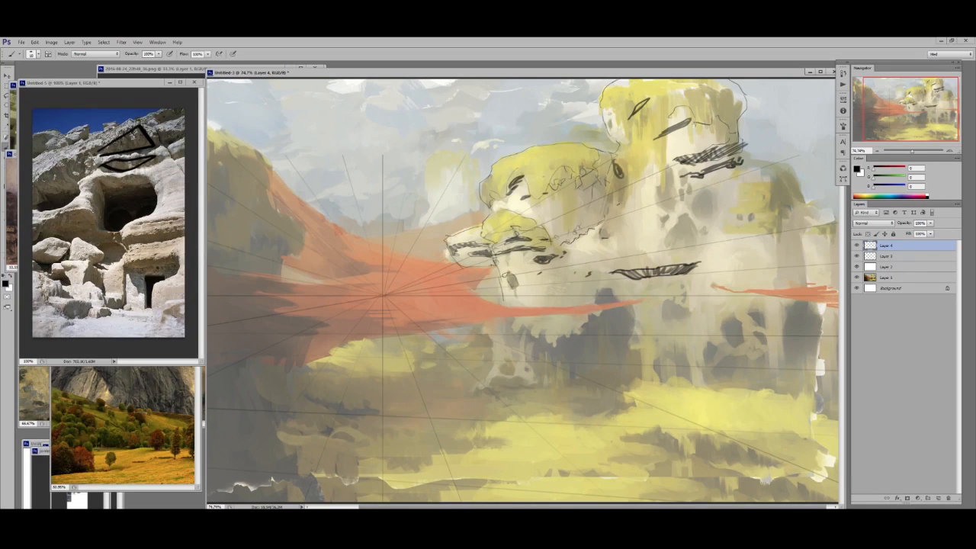
pyautogui.rightClick(633, 210)
pyautogui.moveTo(638, 224); pyautogui.dragTo(636, 223)
pyautogui.click(556, 135)
# - Draw vertical contour lines down the mossy dome and round off the side block next to it
pyautogui.moveTo(542, 233); pyautogui.dragTo(543, 144)
pyautogui.hotkey('ctrl', 'z')
pyautogui.moveTo(555, 204); pyautogui.dragTo(564, 149)
pyautogui.moveTo(637, 181); pyautogui.dragTo(627, 221)
pyautogui.moveTo(613, 158); pyautogui.dragTo(602, 232)
pyautogui.rightClick(623, 164)
pyautogui.click(638, 227)
pyautogui.moveTo(612, 157); pyautogui.dragTo(631, 180)
pyautogui.hotkey('ctrl', 'z')
pyautogui.press('e')
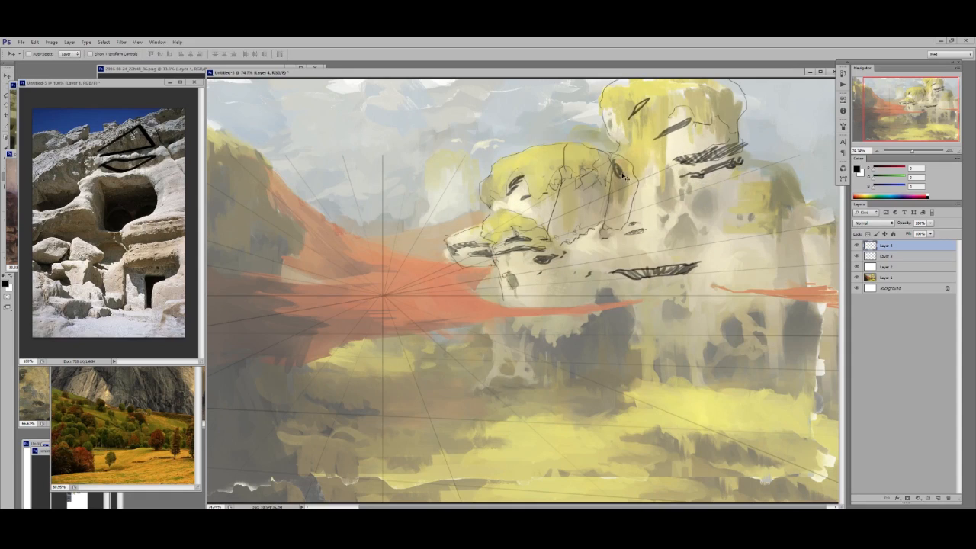
# - Sketch small pits and larger shaded oval holes with a fine brush on the cliff face beneath the tower
pyautogui.press('b')
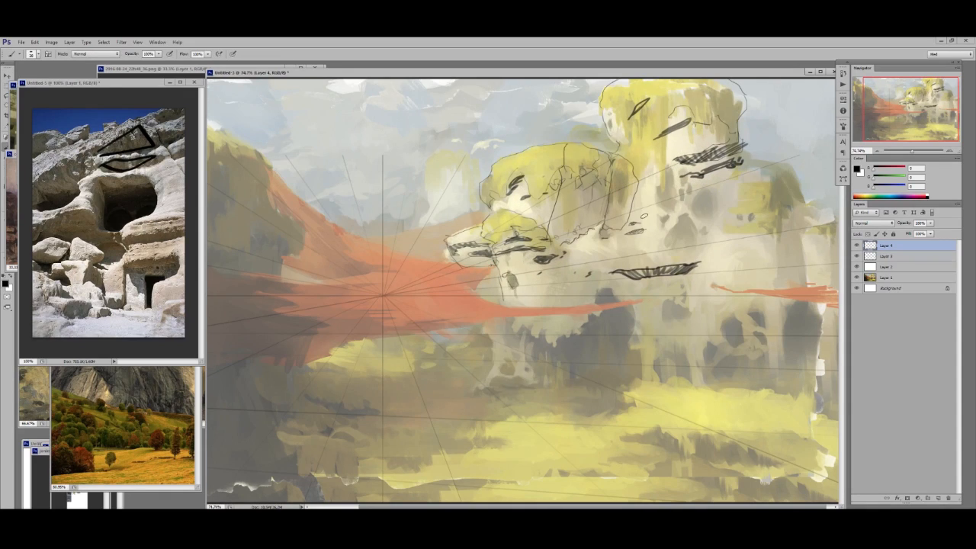
pyautogui.rightClick(660, 207)
pyautogui.click(662, 194)
pyautogui.moveTo(673, 226); pyautogui.dragTo(689, 215)
pyautogui.rightClick(681, 196)
pyautogui.click(675, 197)
pyautogui.moveTo(671, 167)
pyautogui.mouseDown()
pyautogui.moveTo(671, 191)
pyautogui.moveTo(693, 215)
pyautogui.mouseUp()
pyautogui.hotkey('ctrl', 'z')
pyautogui.rightClick(687, 191)
pyautogui.click(673, 173)
pyautogui.moveTo(694, 198)
pyautogui.mouseDown()
pyautogui.moveTo(700, 226)
pyautogui.moveTo(712, 195)
pyautogui.mouseUp()
pyautogui.moveTo(674, 232)
pyautogui.mouseDown()
pyautogui.moveTo(697, 228)
pyautogui.moveTo(675, 241)
pyautogui.mouseUp()
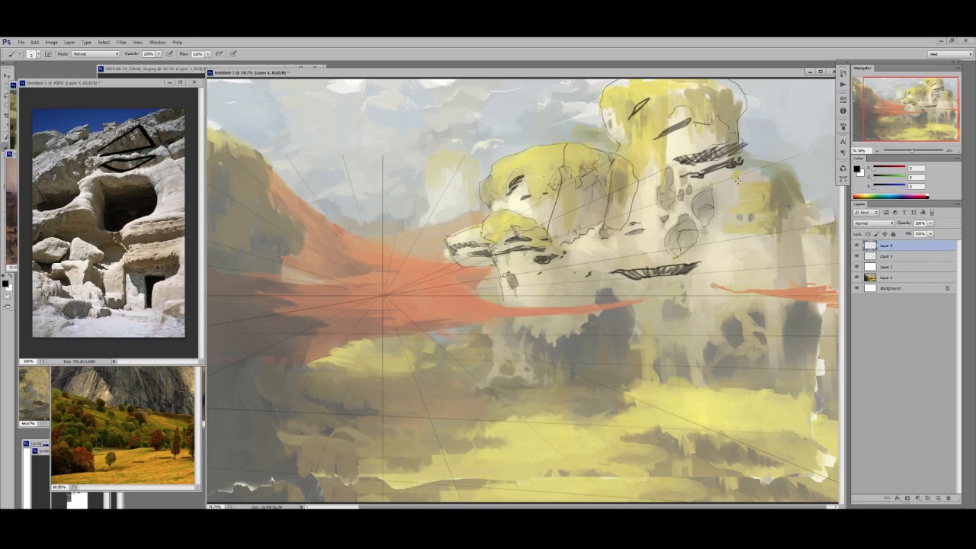
# - Outline the flat-topped outcrop to the right of the tower and sketch its jagged shadow edge
pyautogui.moveTo(769, 159); pyautogui.dragTo(802, 164)
pyautogui.rightClick(764, 194)
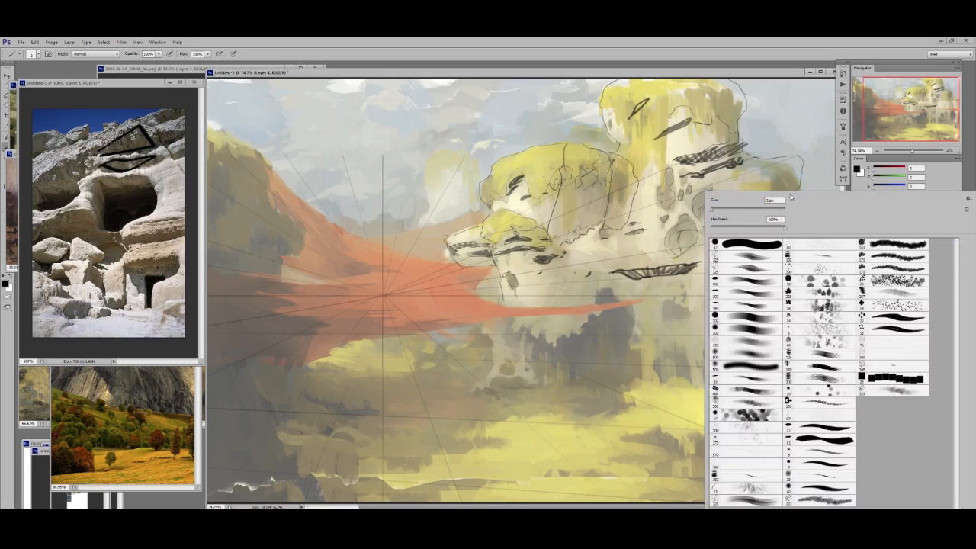
pyautogui.moveTo(714, 204); pyautogui.dragTo(802, 159)
pyautogui.click(758, 187)
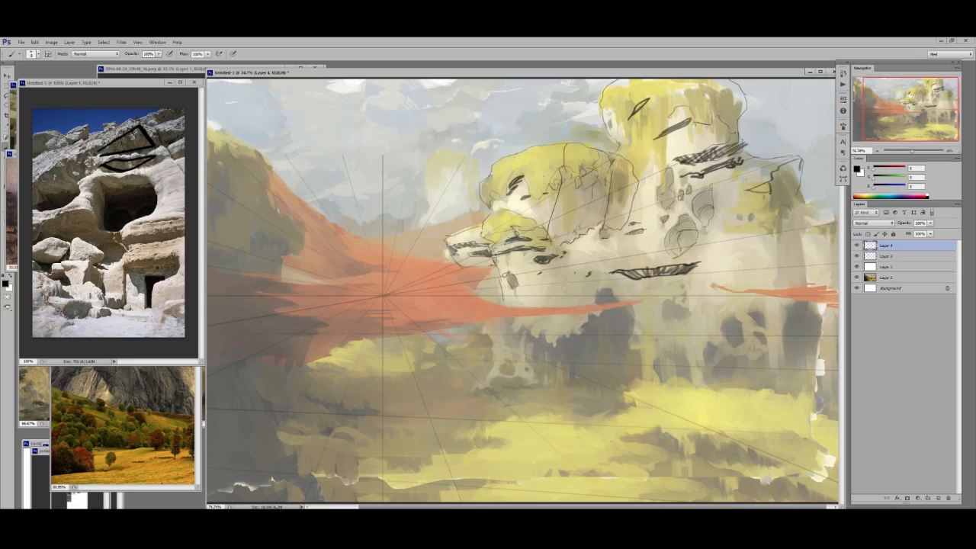
pyautogui.moveTo(791, 196); pyautogui.dragTo(773, 206)
# - Bring the sea-rock painting into view and zoom in and out to examine how its light and shadow planes divide
pyautogui.moveTo(146, 85); pyautogui.dragTo(133, 177)
pyautogui.click(90, 129)
pyautogui.hotkey('ctrl', 'space')
pyautogui.click(90, 128)
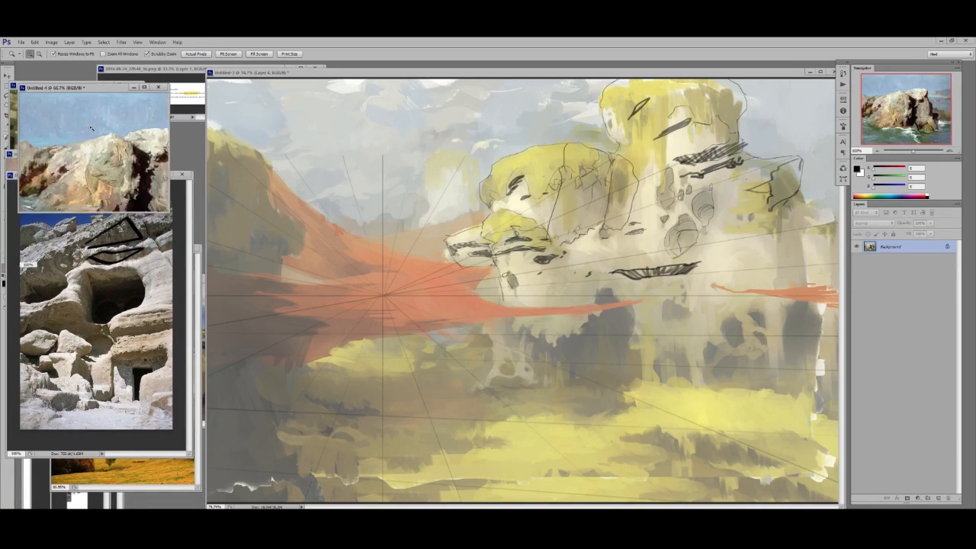
pyautogui.click(91, 128)
pyautogui.click(91, 128)
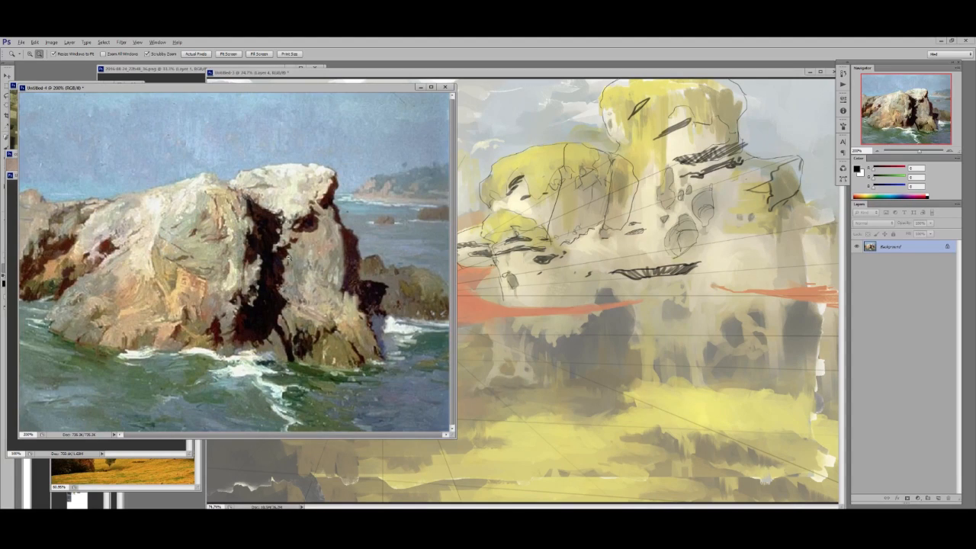
pyautogui.keyDown('alt'); pyautogui.click(259, 253); pyautogui.keyUp('alt')
pyautogui.keyDown('alt'); pyautogui.click(258, 253); pyautogui.keyUp('alt')
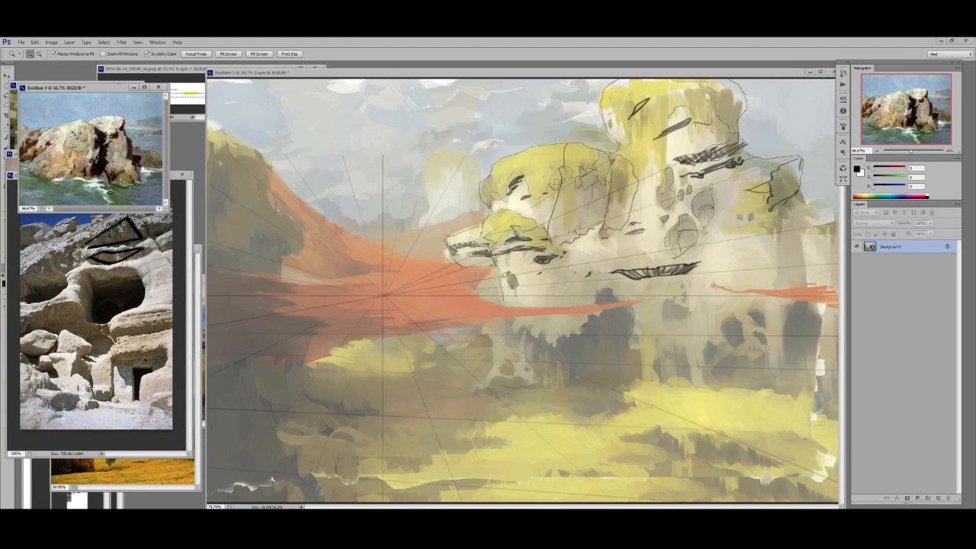
pyautogui.moveTo(107, 152)
pyautogui.mouseDown()
pyautogui.moveTo(156, 153)
pyautogui.moveTo(110, 154)
pyautogui.mouseUp()
# - Draw and hatch angular broken ledges descending from the right outcrop to the painting's edge
pyautogui.click(823, 242)
pyautogui.press('b')
pyautogui.moveTo(793, 216)
pyautogui.mouseDown()
pyautogui.moveTo(815, 195)
pyautogui.moveTo(819, 214)
pyautogui.moveTo(837, 220)
pyautogui.moveTo(829, 216)
pyautogui.mouseUp()
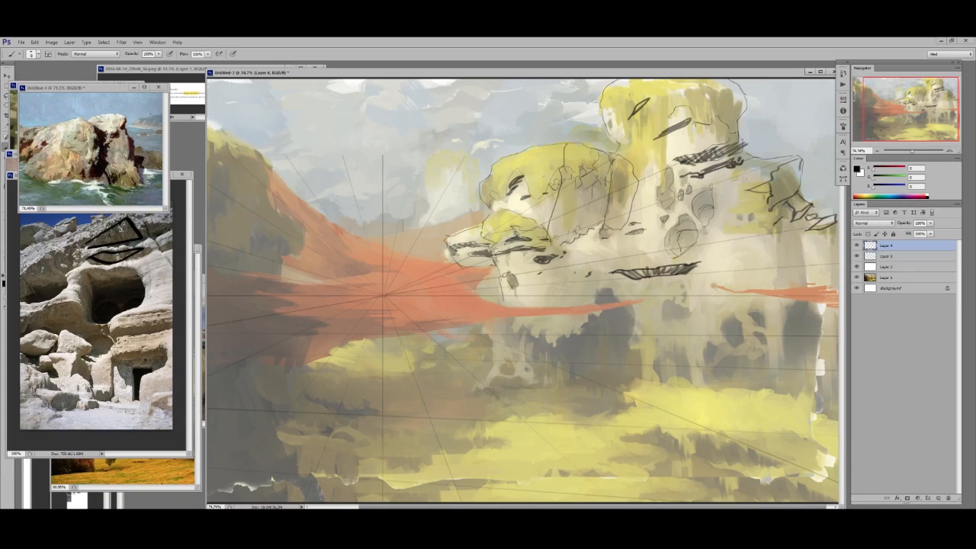
pyautogui.moveTo(795, 218)
pyautogui.mouseDown()
pyautogui.moveTo(810, 207)
pyautogui.moveTo(834, 220)
pyautogui.mouseUp()
# - Outline the jagged lower overhang, the round hole in the cliff and the arched opening with its rocky foot
pyautogui.moveTo(645, 343); pyautogui.dragTo(632, 396)
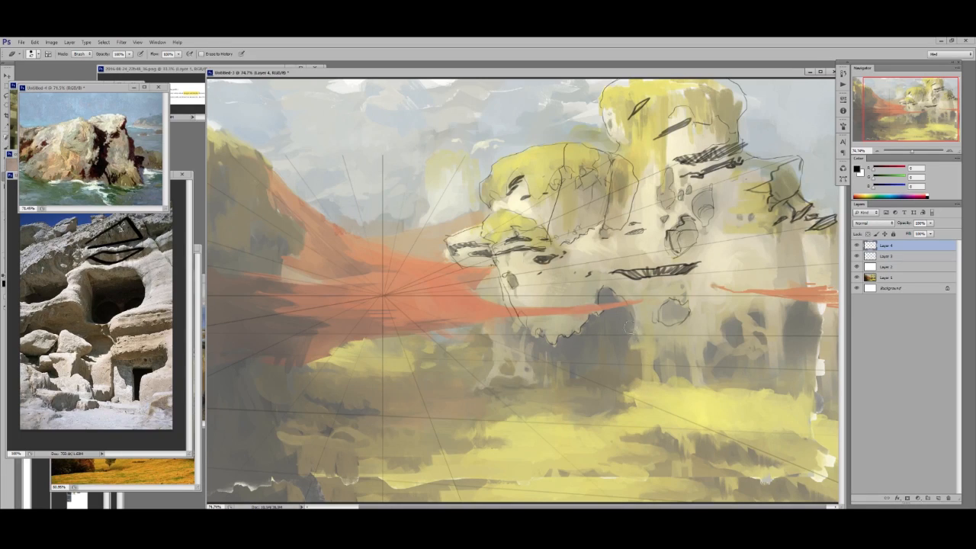
pyautogui.press('b')
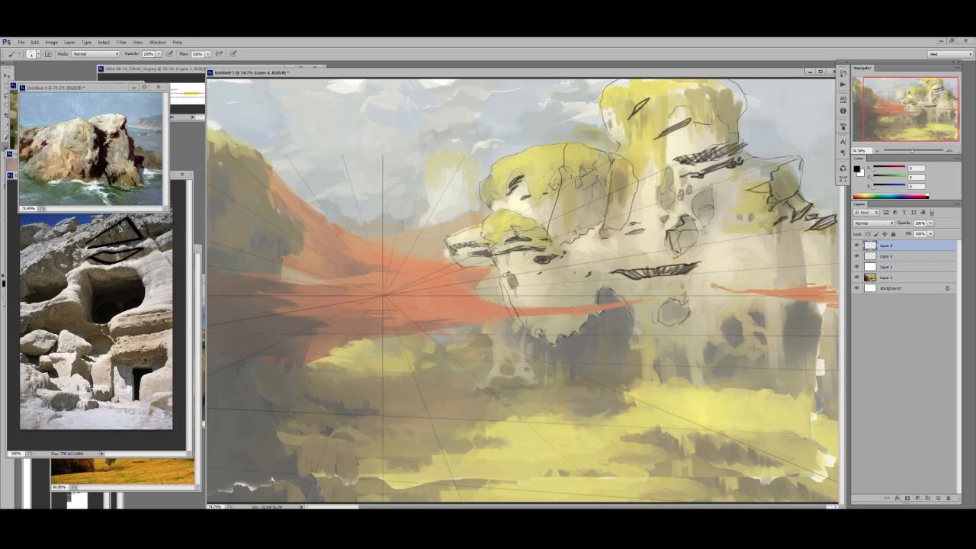
pyautogui.moveTo(638, 358)
pyautogui.mouseDown()
pyautogui.moveTo(630, 397)
pyautogui.moveTo(652, 381)
pyautogui.moveTo(667, 389)
pyautogui.mouseUp()
pyautogui.moveTo(665, 381)
pyautogui.mouseDown()
pyautogui.moveTo(667, 350)
pyautogui.moveTo(691, 380)
pyautogui.moveTo(675, 349)
pyautogui.moveTo(713, 326)
pyautogui.moveTo(702, 349)
pyautogui.mouseUp()
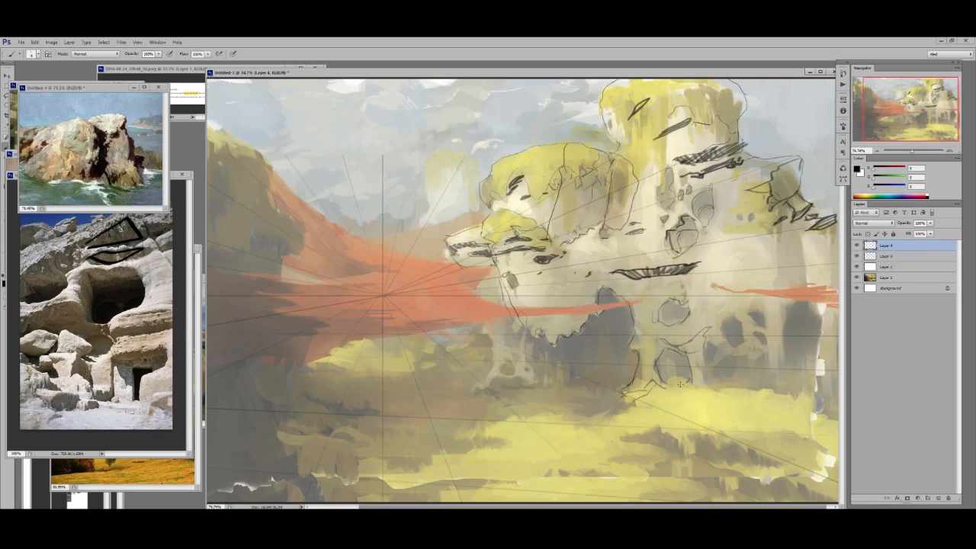
# - Clean up the arch's base, add its right pillar, and draw a diagonal ledge line rising from the arch to the right edge
pyautogui.press('e')
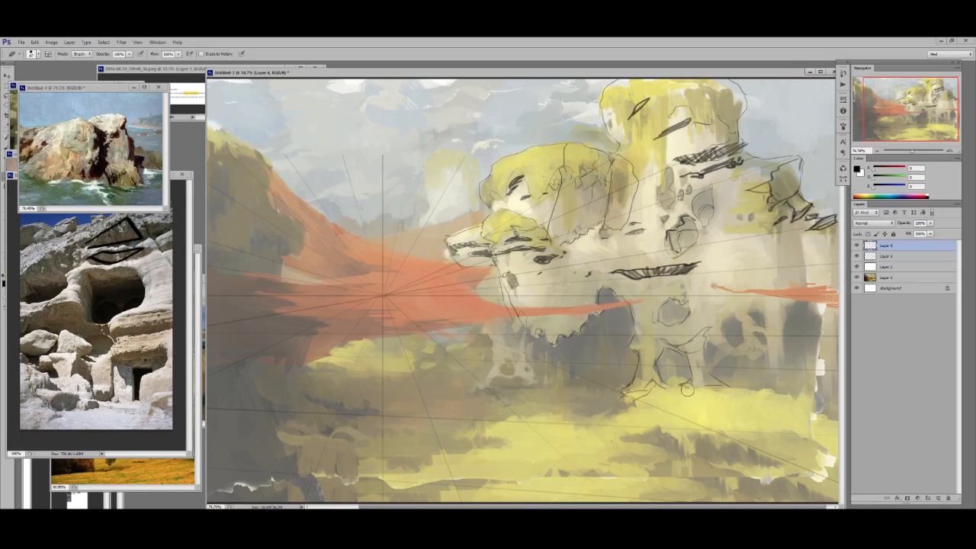
pyautogui.press('b')
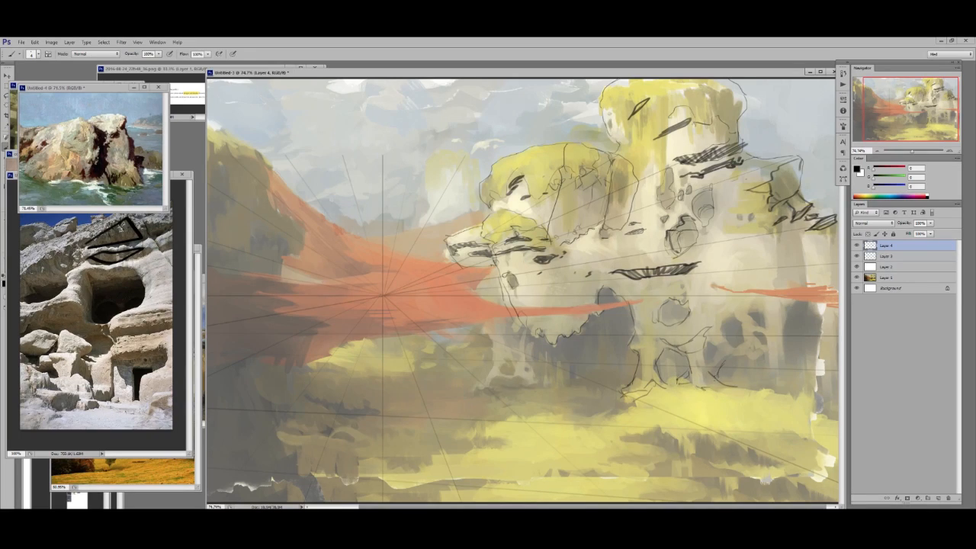
pyautogui.moveTo(709, 362)
pyautogui.mouseDown()
pyautogui.moveTo(704, 343)
pyautogui.moveTo(718, 325)
pyautogui.moveTo(717, 345)
pyautogui.mouseUp()
pyautogui.moveTo(643, 360)
pyautogui.mouseDown()
pyautogui.moveTo(757, 293)
pyautogui.moveTo(772, 266)
pyautogui.moveTo(831, 237)
pyautogui.mouseUp()
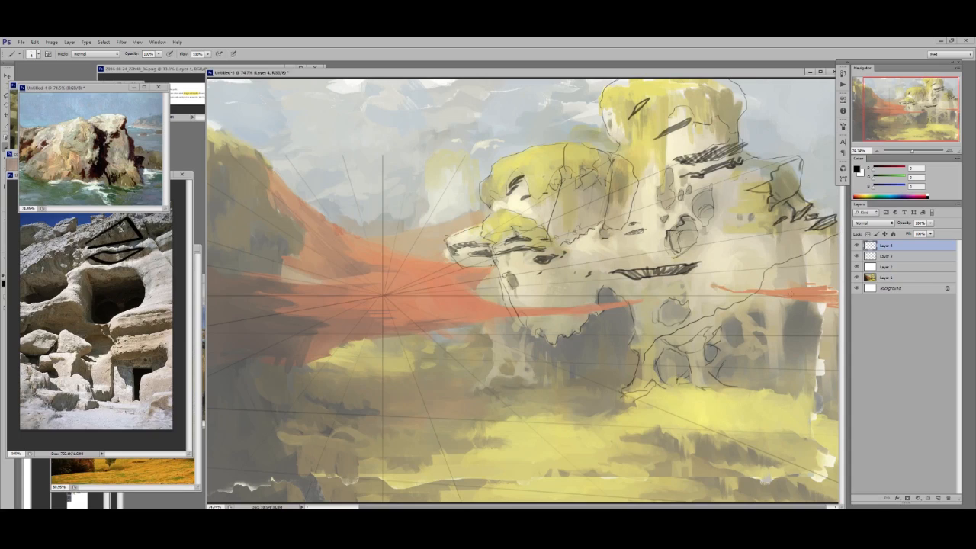
pyautogui.moveTo(752, 306)
pyautogui.mouseDown()
pyautogui.moveTo(778, 329)
pyautogui.moveTo(781, 321)
pyautogui.moveTo(763, 327)
pyautogui.mouseUp()
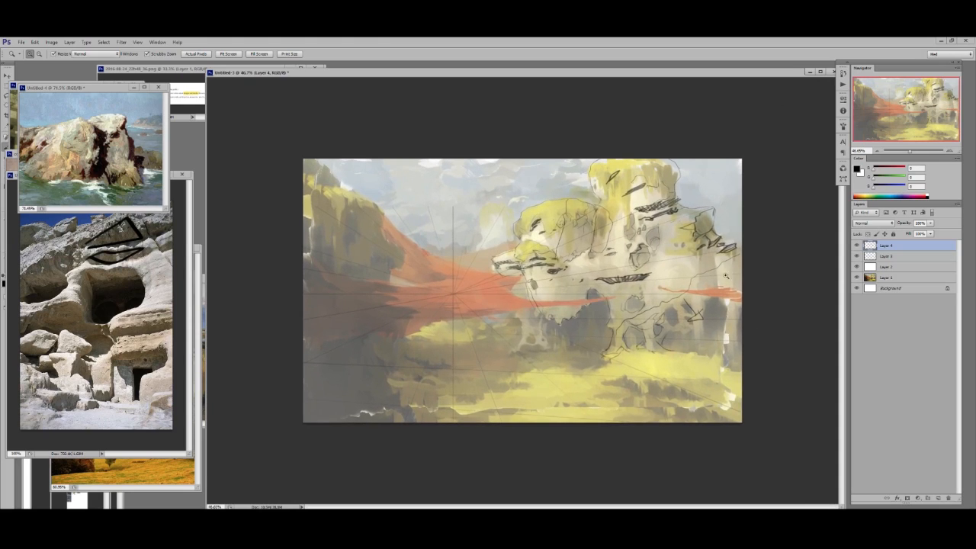
# - On a new layer, block in the lower right rock mass and the right outcrop's shadow in black with a large brush
pyautogui.rightClick(728, 278)
pyautogui.click(753, 245)
pyautogui.click(793, 200)
pyautogui.hotkey('ctrl', 'alt', 'shift', 'n')
pyautogui.moveTo(717, 279)
pyautogui.mouseDown()
pyautogui.moveTo(689, 286)
pyautogui.moveTo(631, 338)
pyautogui.moveTo(743, 284)
pyautogui.moveTo(669, 336)
pyautogui.moveTo(736, 272)
pyautogui.mouseUp()
pyautogui.moveTo(720, 223); pyautogui.dragTo(700, 221)
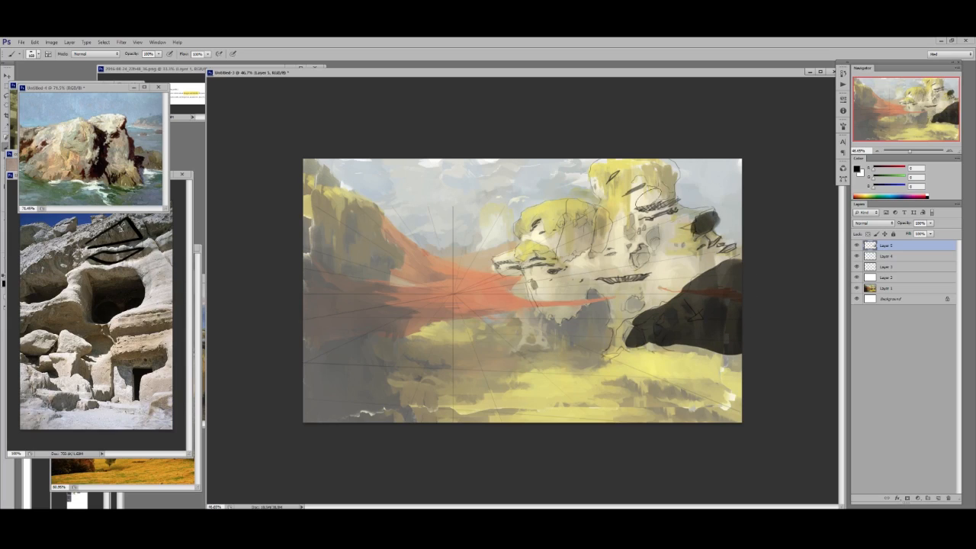
# - Block in the mossy dome's shadow side in black and trim the shape with the Eraser
pyautogui.moveTo(583, 238)
pyautogui.mouseDown()
pyautogui.moveTo(570, 247)
pyautogui.moveTo(577, 217)
pyautogui.moveTo(597, 220)
pyautogui.moveTo(583, 215)
pyautogui.moveTo(576, 237)
pyautogui.moveTo(585, 246)
pyautogui.moveTo(603, 217)
pyautogui.moveTo(591, 202)
pyautogui.moveTo(563, 251)
pyautogui.mouseUp()
pyautogui.hotkey('ctrl', 'z')
pyautogui.press('e')
pyautogui.moveTo(606, 204); pyautogui.dragTo(574, 198)
# - Shrink the painting to a thumbnail and reduce the cave photo to compare their large shadow shapes
pyautogui.press('z')
pyautogui.moveTo(657, 229); pyautogui.dragTo(568, 256)
pyautogui.press('b')
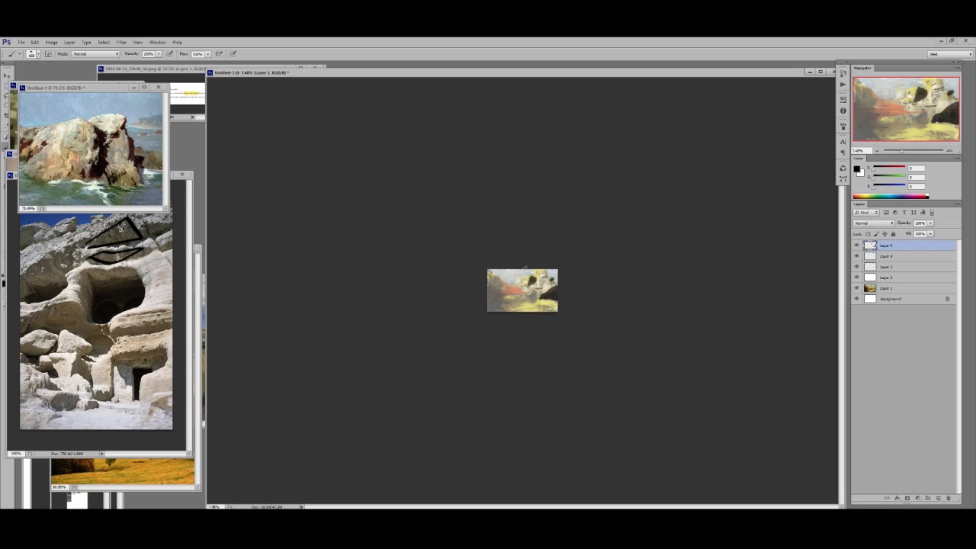
pyautogui.click(123, 320)
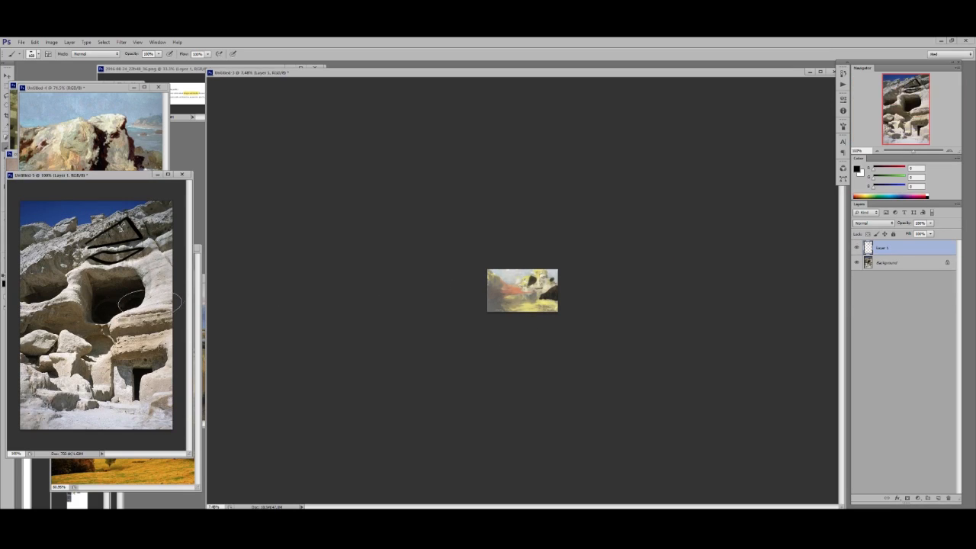
pyautogui.press('z')
pyautogui.moveTo(150, 308)
pyautogui.mouseDown()
pyautogui.moveTo(100, 318)
pyautogui.moveTo(108, 307)
pyautogui.moveTo(140, 308)
pyautogui.moveTo(116, 309)
pyautogui.moveTo(108, 299)
pyautogui.mouseUp()
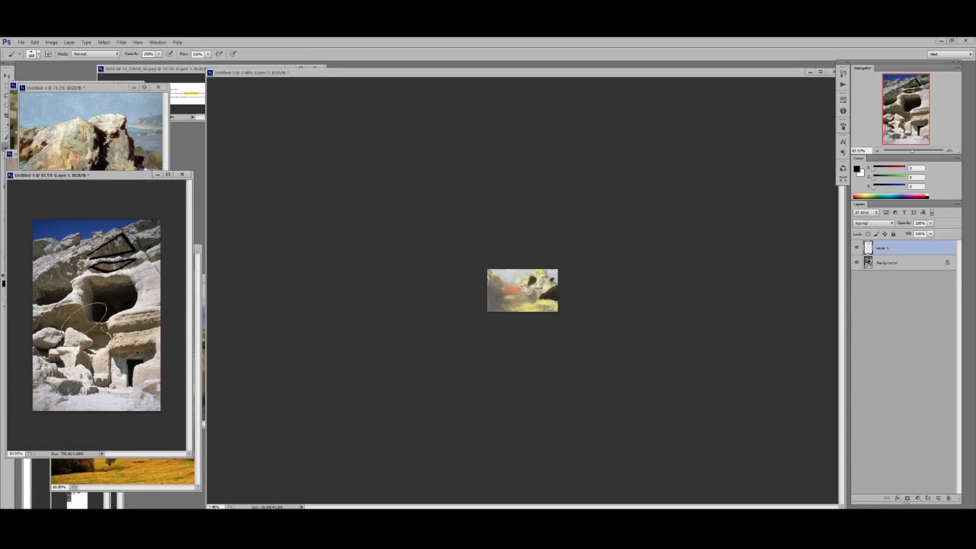
# - Try a black shadow mass beneath the rock's left overhang and undo it
pyautogui.click(601, 282)
pyautogui.moveTo(602, 282); pyautogui.dragTo(646, 304)
pyautogui.press('b')
pyautogui.moveTo(549, 326)
pyautogui.mouseDown()
pyautogui.moveTo(587, 326)
pyautogui.moveTo(567, 324)
pyautogui.mouseUp()
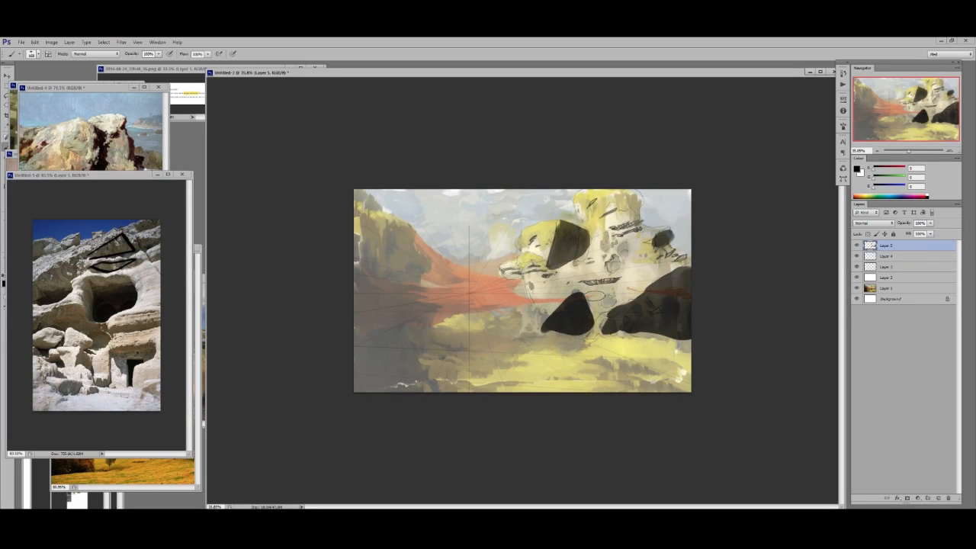
pyautogui.hotkey('ctrl', 'z')
pyautogui.press('z')
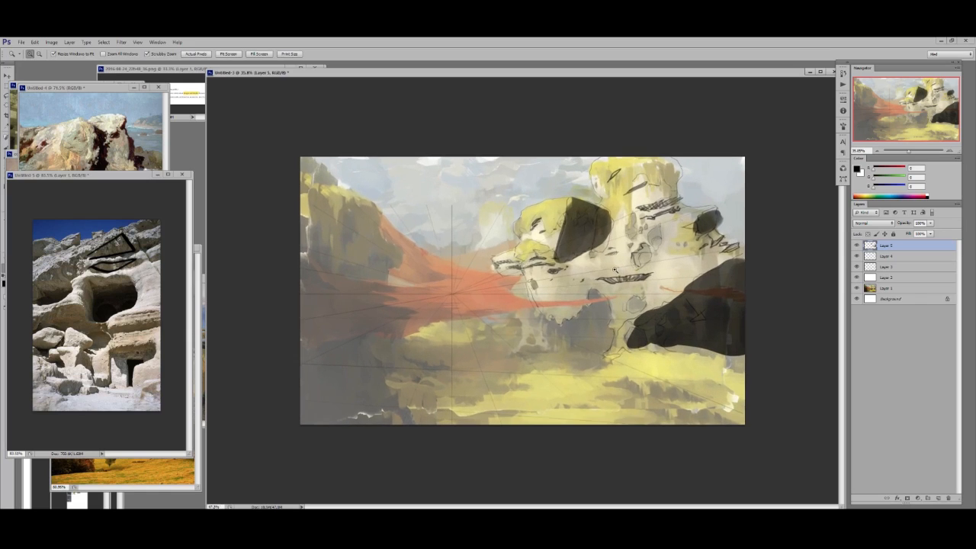
pyautogui.press('b')
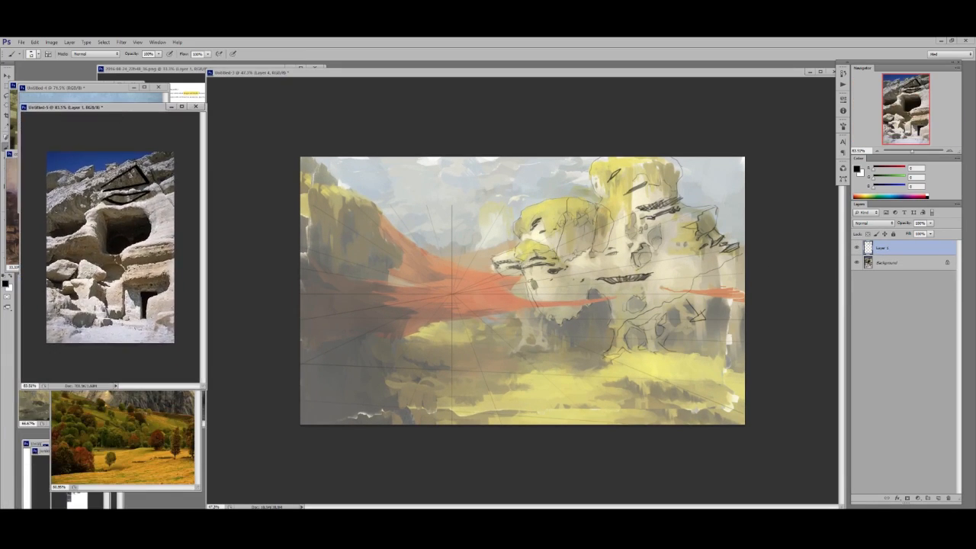
# - Bring up the autumn mountain photo, zoom in on its valley, enlarge its window and place it beside the painting
pyautogui.click(147, 440)
pyautogui.moveTo(147, 441); pyautogui.dragTo(196, 383)
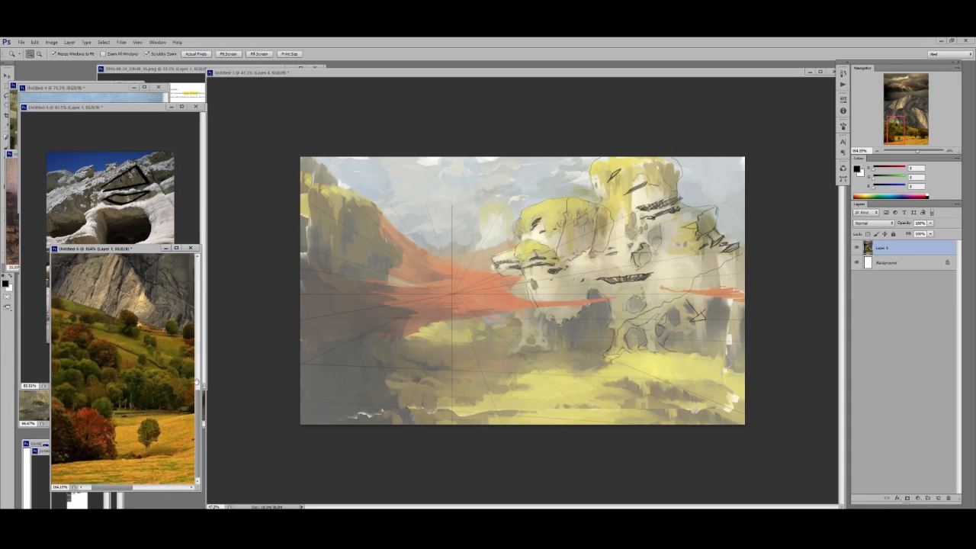
pyautogui.moveTo(199, 489); pyautogui.dragTo(252, 501)
pyautogui.moveTo(183, 249); pyautogui.dragTo(137, 239)
pyautogui.click(630, 349)
pyautogui.press('b')
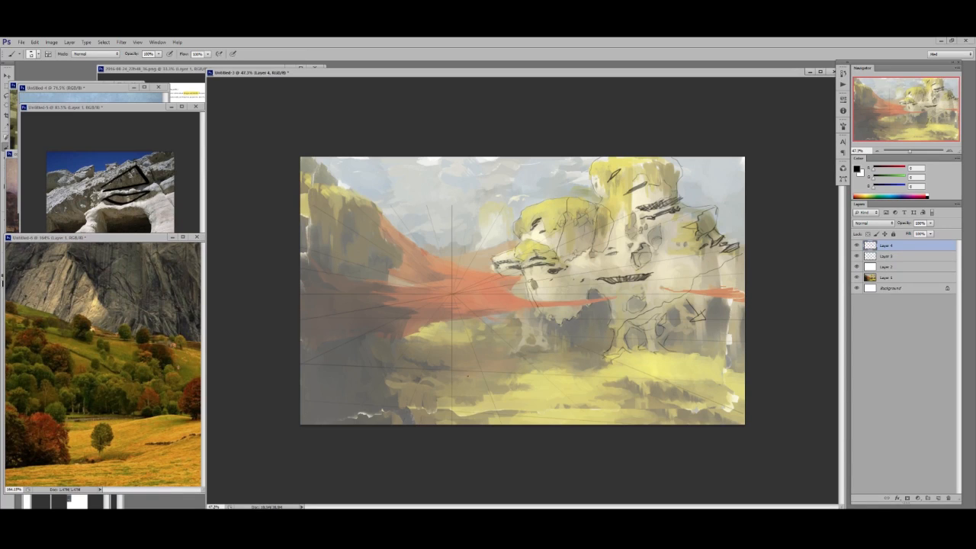
# - Show the mountain photo full screen and, on a new layer, mark its meadow plane with a black line and zigzag
pyautogui.click(79, 419)
pyautogui.press('z')
pyautogui.moveTo(79, 418); pyautogui.dragTo(44, 418)
pyautogui.press('b')
pyautogui.press('f')
pyautogui.press('z')
pyautogui.moveTo(513, 456); pyautogui.dragTo(523, 456)
pyautogui.scroll(-5, 523, 455)
pyautogui.hotkey('ctrl', 'shift', 'alt', 'n')
pyautogui.press('b')
pyautogui.moveTo(281, 331); pyautogui.dragTo(655, 333)
pyautogui.moveTo(389, 349)
pyautogui.mouseDown()
pyautogui.moveTo(456, 365)
pyautogui.moveTo(542, 340)
pyautogui.moveTo(638, 391)
pyautogui.mouseUp()
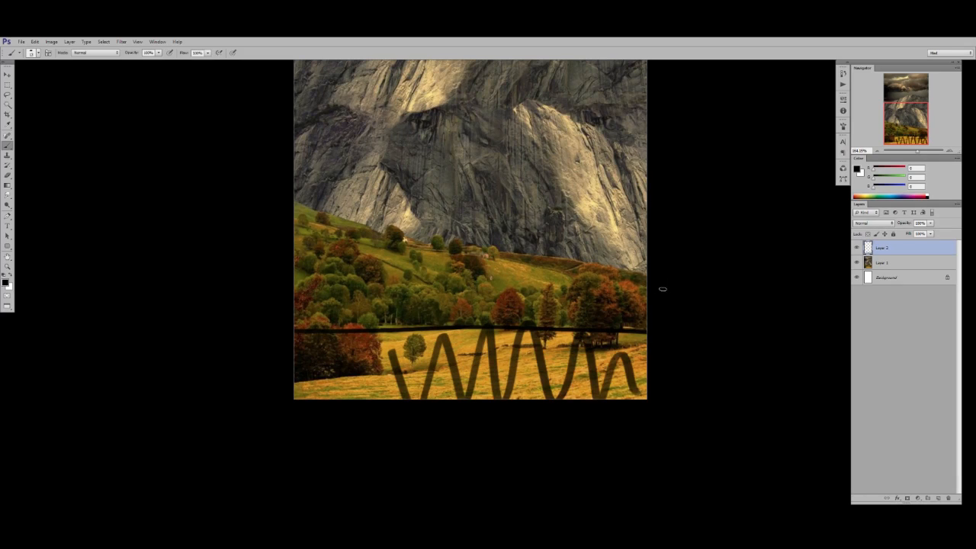
# - Mark the photo's wooded hillside and cliff base as separate planes with lines and zigzags, and delete the marking layer
pyautogui.moveTo(654, 272); pyautogui.dragTo(284, 210)
pyautogui.moveTo(315, 246)
pyautogui.mouseDown()
pyautogui.moveTo(423, 238)
pyautogui.moveTo(608, 282)
pyautogui.mouseUp()
pyautogui.moveTo(542, 214); pyautogui.dragTo(518, 337)
pyautogui.moveTo(333, 335); pyautogui.dragTo(624, 331)
pyautogui.moveTo(499, 333)
pyautogui.mouseDown()
pyautogui.moveTo(565, 358)
pyautogui.moveTo(616, 351)
pyautogui.moveTo(621, 335)
pyautogui.mouseUp()
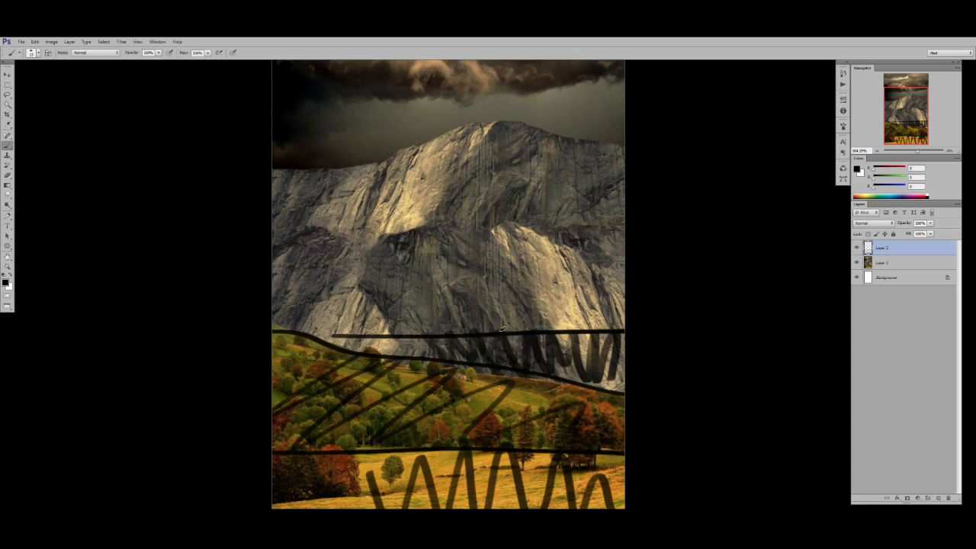
pyautogui.press('Delete')
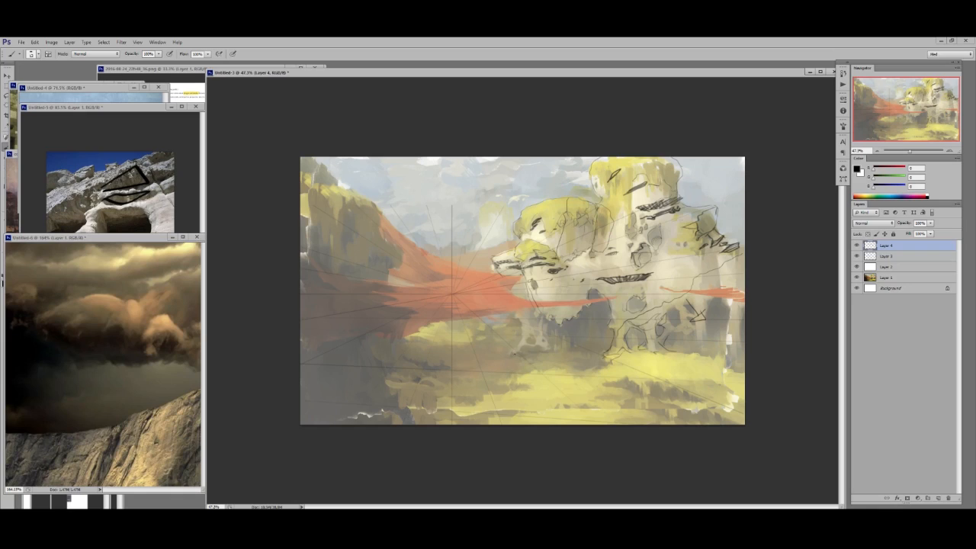
# - Show the mountain photo's valley again and draw a slightly rising black line across the painting's whole ground below the rocks
pyautogui.rightClick(619, 228)
pyautogui.moveTo(632, 247); pyautogui.dragTo(630, 247)
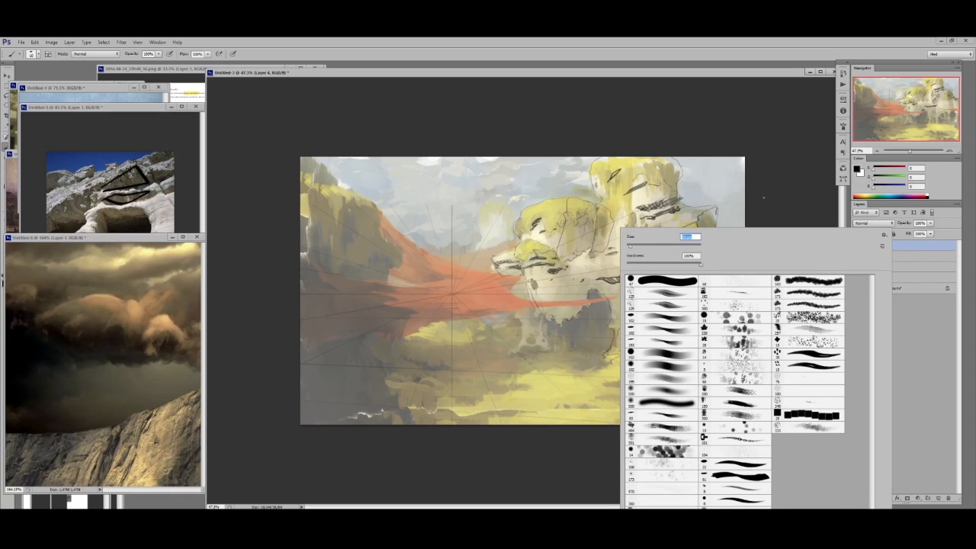
pyautogui.press('Return')
pyautogui.click(107, 365)
pyautogui.moveTo(107, 450); pyautogui.dragTo(107, 259)
pyautogui.moveTo(253, 376); pyautogui.dragTo(758, 343)
pyautogui.moveTo(476, 363)
pyautogui.mouseDown()
pyautogui.moveTo(541, 412)
pyautogui.moveTo(590, 396)
pyautogui.moveTo(612, 421)
pyautogui.mouseUp()
pyautogui.hotkey('ctrl', 'z')
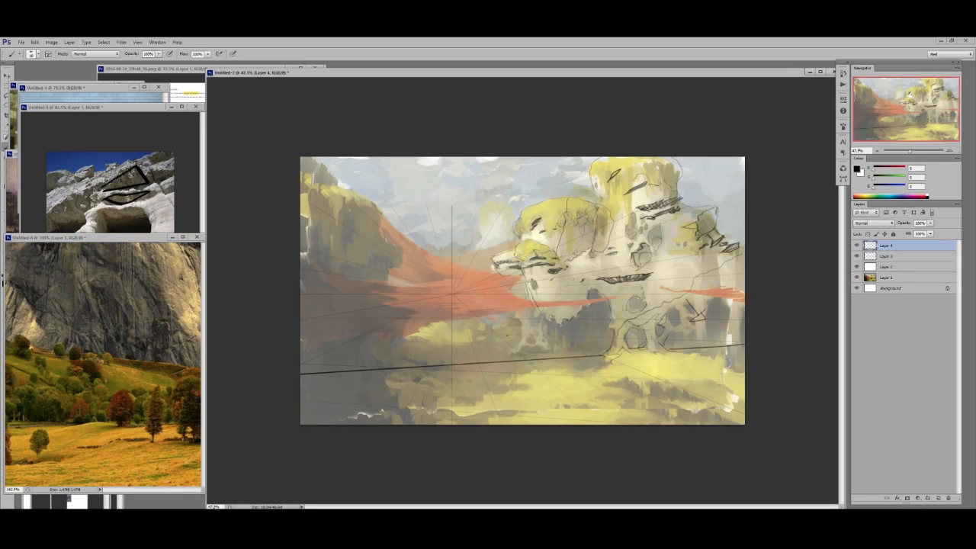
# - Draw a receding ground line behind the main one on the grass left of the rocks, undoing and retrying the stroke
pyautogui.moveTo(522, 336)
pyautogui.mouseDown()
pyautogui.moveTo(392, 336)
pyautogui.moveTo(445, 352)
pyautogui.moveTo(497, 325)
pyautogui.mouseUp()
pyautogui.hotkey('ctrl', 'z')
pyautogui.hotkey('ctrl', 'z')
pyautogui.moveTo(438, 325); pyautogui.dragTo(509, 320)
pyautogui.hotkey('ctrl', 'z')
pyautogui.moveTo(440, 322); pyautogui.dragTo(518, 318)
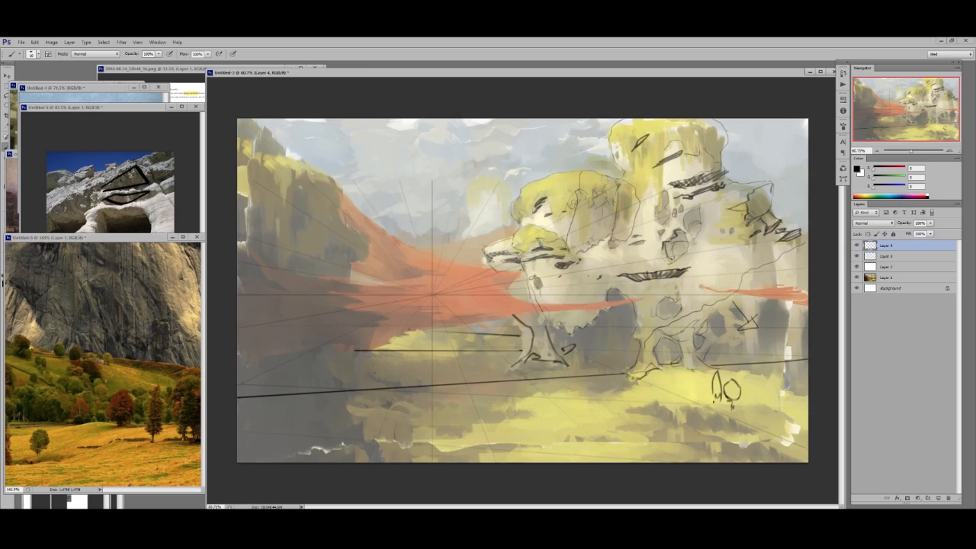
# - Following the photo's trees, extend the row of rounded trees in front of the arch and hatch the ground beneath them
pyautogui.click(107, 405)
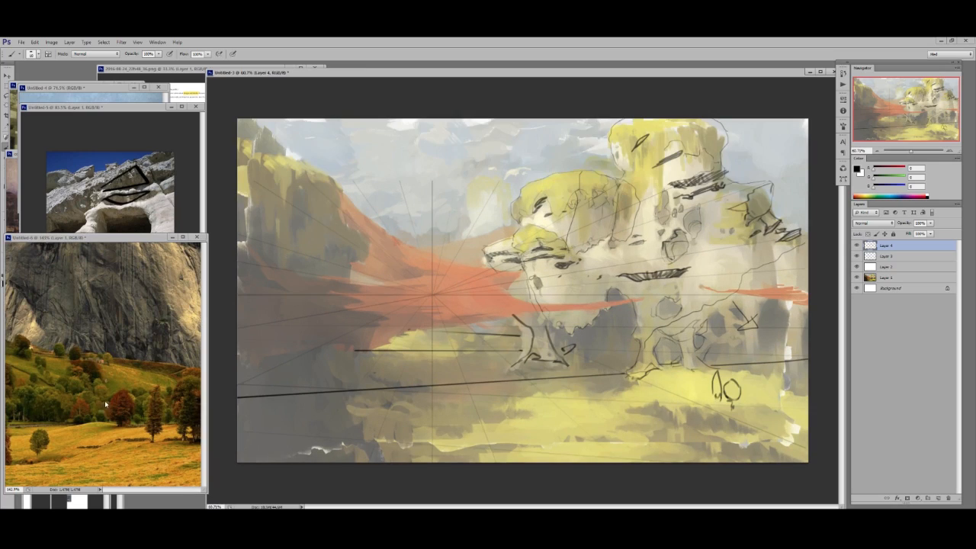
pyautogui.click(775, 438)
pyautogui.moveTo(744, 382)
pyautogui.mouseDown()
pyautogui.moveTo(761, 382)
pyautogui.moveTo(747, 415)
pyautogui.moveTo(775, 400)
pyautogui.moveTo(751, 413)
pyautogui.moveTo(713, 405)
pyautogui.moveTo(775, 413)
pyautogui.moveTo(752, 413)
pyautogui.mouseUp()
pyautogui.press('e')
pyautogui.press('b')
pyautogui.press('e')
pyautogui.press('b')
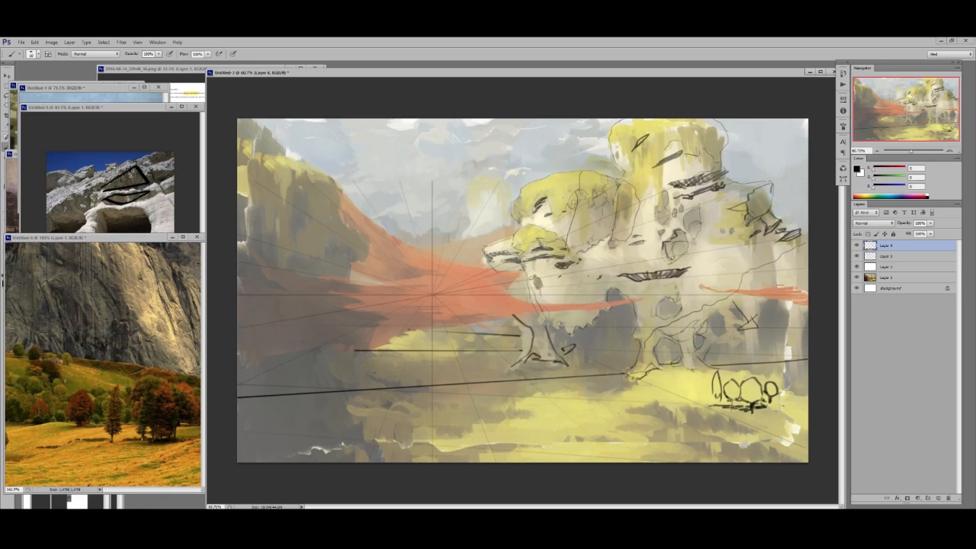
# - Sketch a single round tree with ground strokes between the arch's foot and the tree row, cleaning up with the Eraser
pyautogui.moveTo(641, 397); pyautogui.dragTo(709, 394)
pyautogui.moveTo(670, 391)
pyautogui.mouseDown()
pyautogui.moveTo(704, 393)
pyautogui.moveTo(680, 380)
pyautogui.moveTo(690, 371)
pyautogui.moveTo(684, 382)
pyautogui.moveTo(702, 386)
pyautogui.mouseUp()
pyautogui.click(163, 344)
pyautogui.click(701, 401)
pyautogui.press('e')
pyautogui.press('b')
# - Sketch two small trees on the ground line near the right edge, touch up the arch's foot, and hide Layer 4
pyautogui.moveTo(767, 368)
pyautogui.mouseDown()
pyautogui.moveTo(776, 363)
pyautogui.moveTo(769, 359)
pyautogui.moveTo(783, 382)
pyautogui.moveTo(771, 370)
pyautogui.moveTo(776, 359)
pyautogui.moveTo(785, 373)
pyautogui.moveTo(769, 366)
pyautogui.mouseUp()
pyautogui.press('e')
pyautogui.press('b')
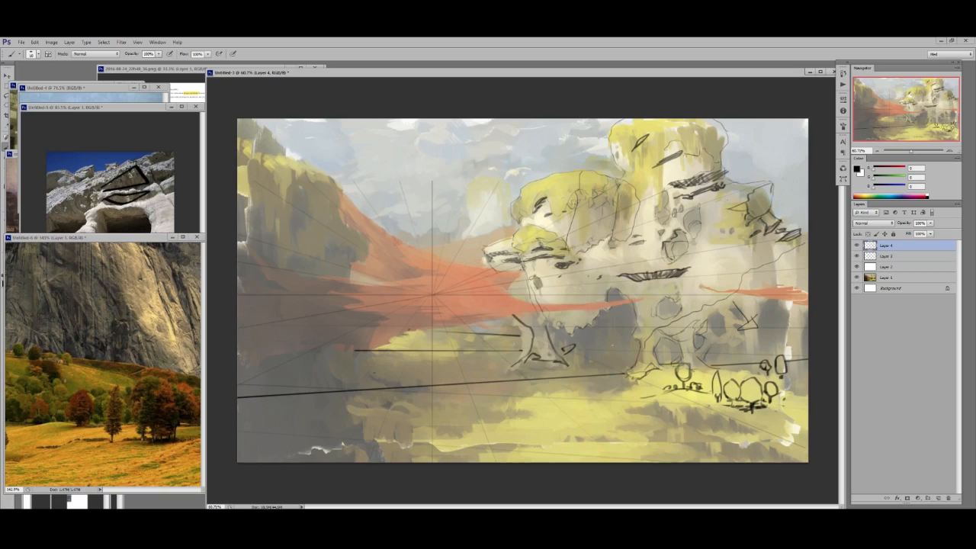
pyautogui.moveTo(629, 395)
pyautogui.mouseDown()
pyautogui.moveTo(635, 389)
pyautogui.moveTo(635, 400)
pyautogui.mouseUp()
pyautogui.click(857, 246)
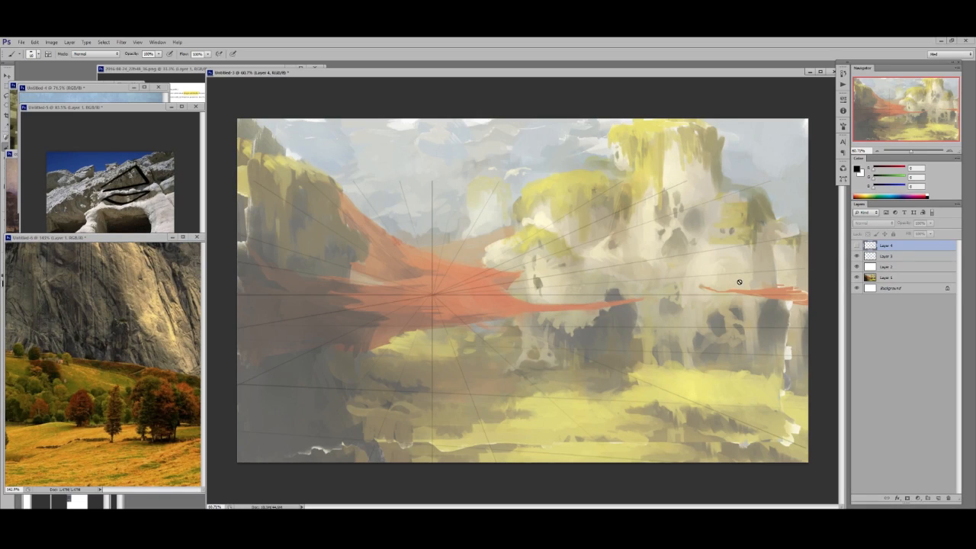
# - On a new layer, draw a stick figure in front of the rocks, scale it down and place it on the grass as a size reference
pyautogui.hotkey('ctrl', 'shift', 'alt', 'n')
pyautogui.moveTo(555, 334)
pyautogui.mouseDown()
pyautogui.moveTo(545, 349)
pyautogui.moveTo(572, 357)
pyautogui.moveTo(542, 397)
pyautogui.mouseUp()
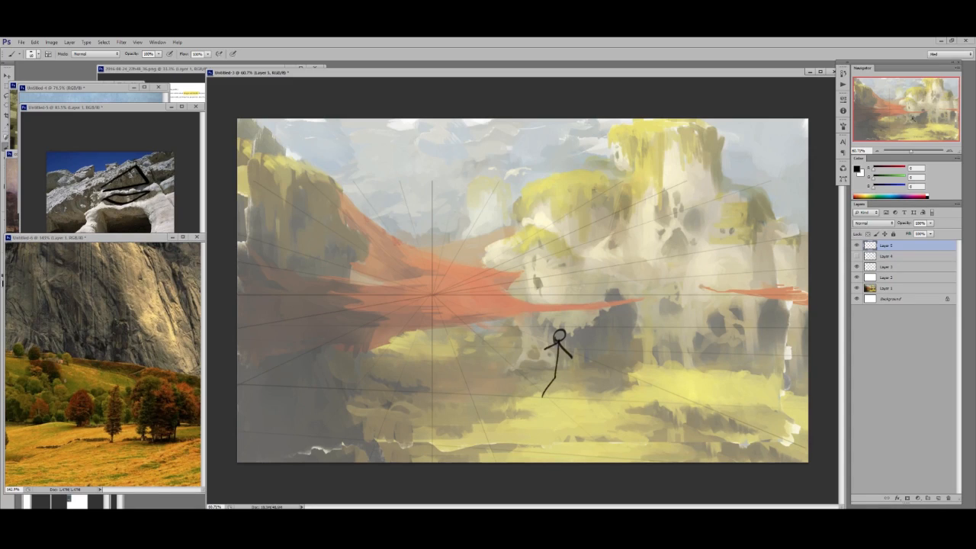
pyautogui.moveTo(598, 407)
pyautogui.mouseDown()
pyautogui.moveTo(541, 409)
pyautogui.moveTo(703, 389)
pyautogui.moveTo(501, 400)
pyautogui.moveTo(557, 408)
pyautogui.moveTo(615, 399)
pyautogui.mouseUp()
pyautogui.hotkey('ctrl', 't')
pyautogui.moveTo(581, 319); pyautogui.dragTo(556, 383)
pyautogui.press('Return')
pyautogui.moveTo(632, 433)
pyautogui.mouseDown()
pyautogui.moveTo(587, 414)
pyautogui.moveTo(603, 422)
pyautogui.mouseUp()
# - Draw a fire hydrant on another new layer, scale it down to match the stick figure beside it, and delete both reference layers
pyautogui.hotkey('ctrl', 'shift', 'alt', 'n')
pyautogui.moveTo(608, 403)
pyautogui.mouseDown()
pyautogui.moveTo(612, 387)
pyautogui.moveTo(632, 405)
pyautogui.moveTo(609, 403)
pyautogui.moveTo(625, 388)
pyautogui.moveTo(602, 414)
pyautogui.mouseUp()
pyautogui.moveTo(601, 401); pyautogui.dragTo(609, 399)
pyautogui.moveTo(629, 426)
pyautogui.mouseDown()
pyautogui.moveTo(627, 435)
pyautogui.moveTo(645, 419)
pyautogui.moveTo(598, 372)
pyautogui.moveTo(507, 369)
pyautogui.mouseUp()
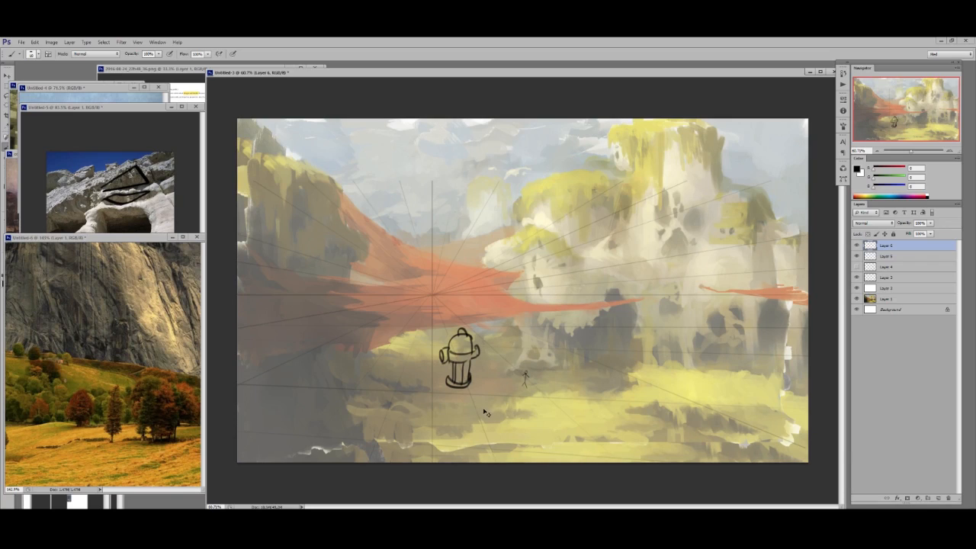
pyautogui.hotkey('ctrl', 't')
pyautogui.moveTo(480, 328); pyautogui.dragTo(453, 372)
pyautogui.press('Return')
pyautogui.moveTo(475, 406); pyautogui.dragTo(592, 401)
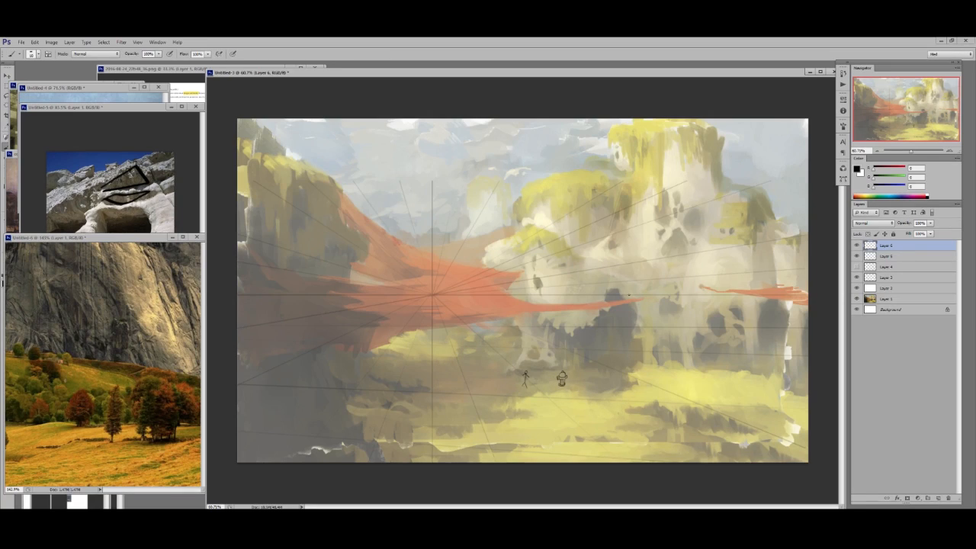
pyautogui.press('Delete')
pyautogui.press('Delete')
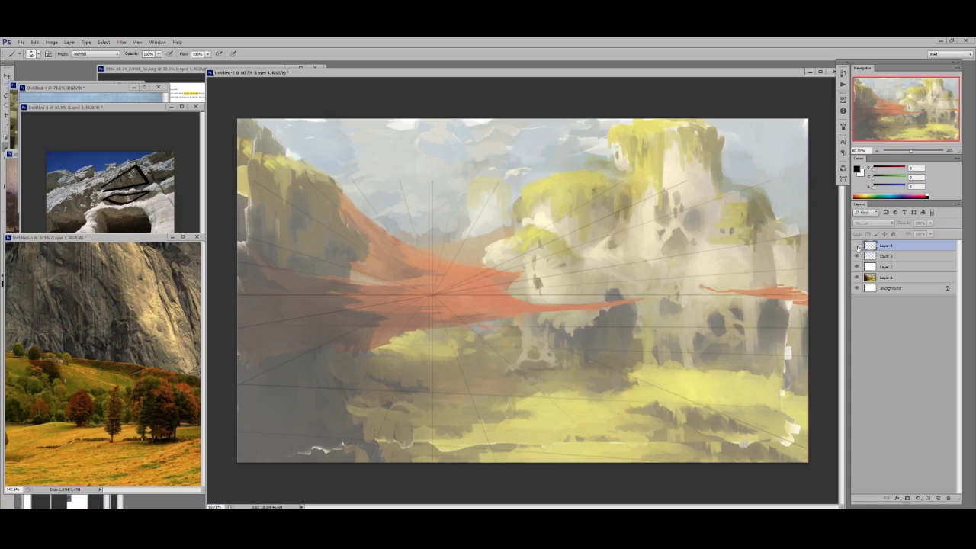
# - Show Layer 4, clean up the end of the rear ground line, and sketch a group of round trees on the main ground line
pyautogui.click(856, 247)
pyautogui.press('e')
pyautogui.moveTo(369, 347); pyautogui.dragTo(356, 351)
pyautogui.press('b')
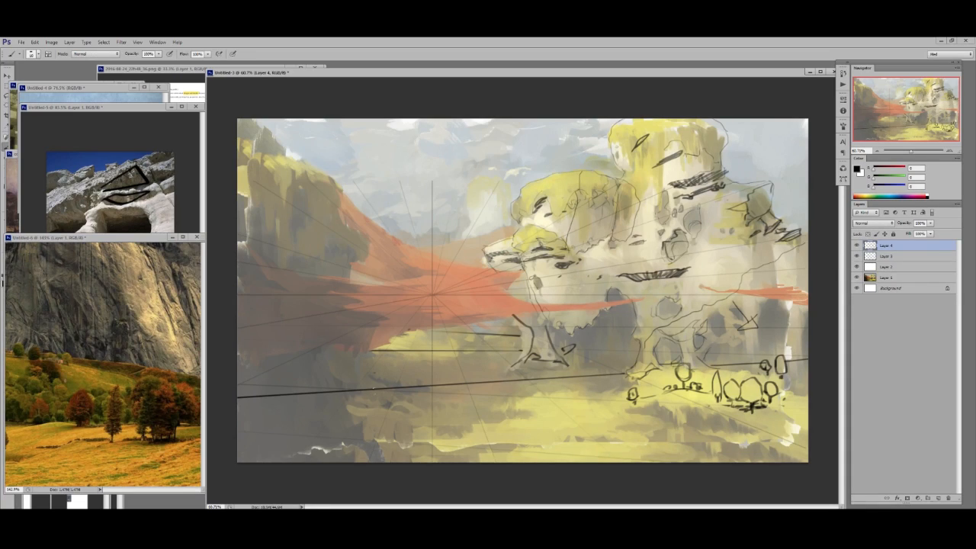
pyautogui.moveTo(406, 377)
pyautogui.mouseDown()
pyautogui.moveTo(401, 399)
pyautogui.moveTo(407, 377)
pyautogui.mouseUp()
pyautogui.moveTo(407, 405); pyautogui.dragTo(408, 414)
pyautogui.moveTo(389, 384); pyautogui.dragTo(392, 393)
pyautogui.moveTo(381, 392); pyautogui.dragTo(384, 404)
# - Sketch clusters of tiny trees along the receding ground lines left of the rocks, undoing the last strokes
pyautogui.moveTo(417, 352)
pyautogui.mouseDown()
pyautogui.moveTo(419, 366)
pyautogui.moveTo(400, 348)
pyautogui.mouseUp()
pyautogui.moveTo(407, 340); pyautogui.dragTo(423, 354)
pyautogui.moveTo(398, 347); pyautogui.dragTo(404, 349)
pyautogui.moveTo(495, 346); pyautogui.dragTo(512, 343)
pyautogui.moveTo(451, 345)
pyautogui.mouseDown()
pyautogui.moveTo(524, 340)
pyautogui.moveTo(497, 355)
pyautogui.moveTo(528, 345)
pyautogui.mouseUp()
pyautogui.hotkey('ctrl', 'alt', 'z')
pyautogui.hotkey('ctrl', 'alt', 'z')
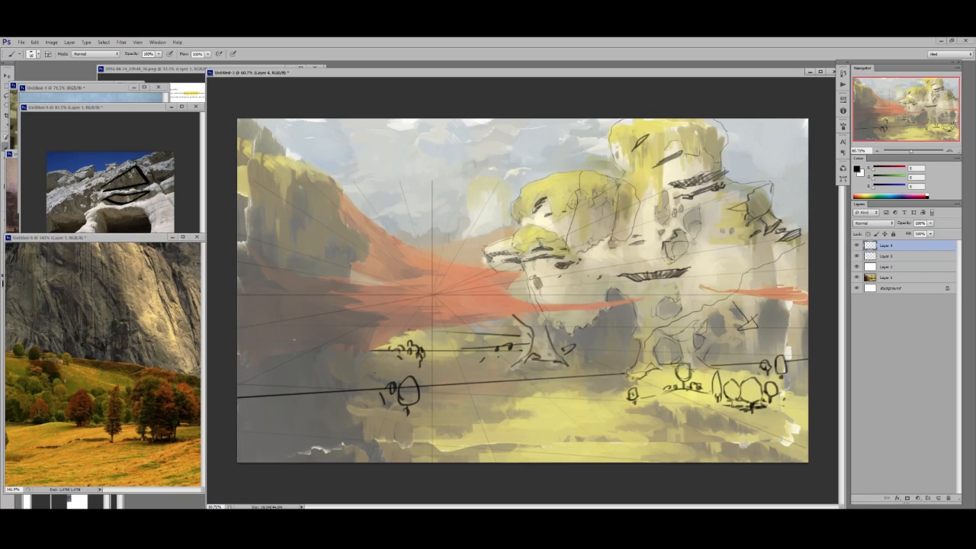
# - On a new layer, outline the red cloth's lower edge from the canvas edge to its tip at the rocks, redrawing the second stroke
pyautogui.hotkey('ctrl', 'shift', 'alt', 'n')
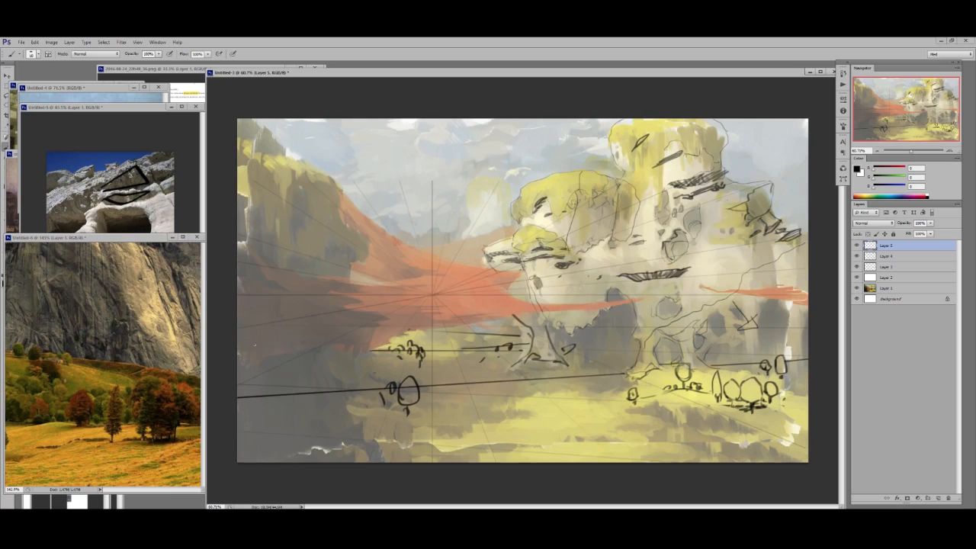
pyautogui.moveTo(236, 347); pyautogui.dragTo(527, 312)
pyautogui.moveTo(413, 324); pyautogui.dragTo(632, 302)
pyautogui.hotkey('ctrl', 'z')
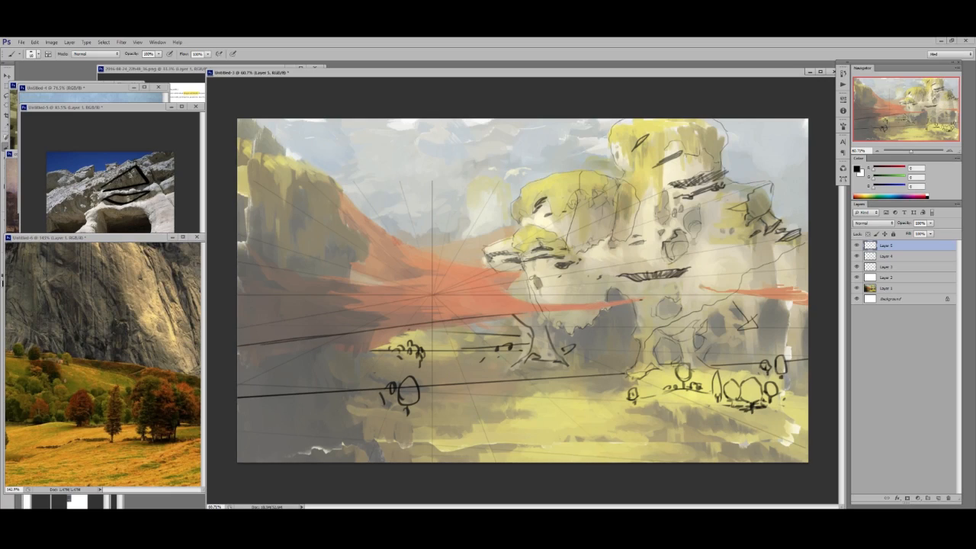
pyautogui.moveTo(456, 321); pyautogui.dragTo(641, 299)
# - Outline the upper edges of the red cloth, with a diagonal toward the rocks and a sagging curve from the dark cliff
pyautogui.moveTo(533, 306); pyautogui.dragTo(627, 300)
pyautogui.moveTo(506, 296); pyautogui.dragTo(545, 305)
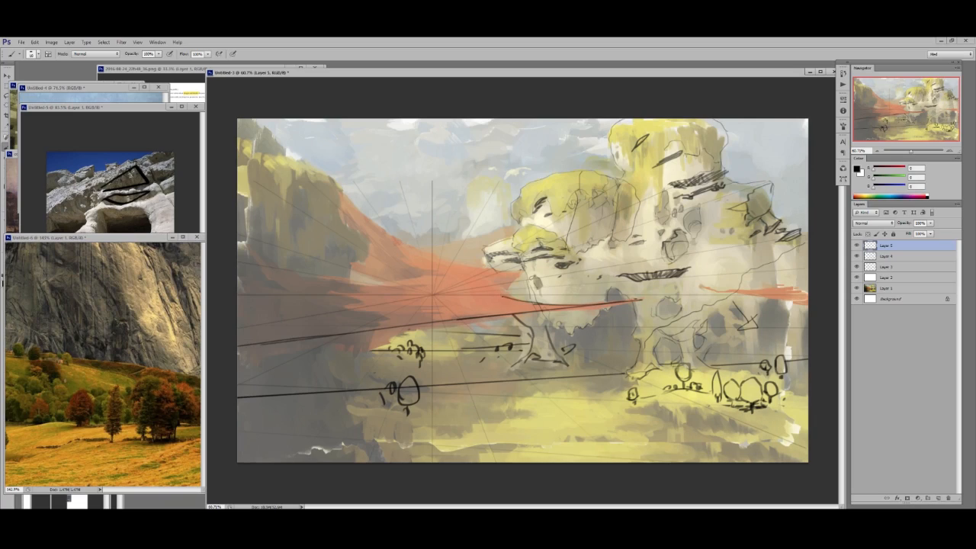
pyautogui.moveTo(456, 278); pyautogui.dragTo(518, 301)
pyautogui.hotkey('ctrl', 'z')
pyautogui.moveTo(472, 280); pyautogui.dragTo(517, 299)
pyautogui.moveTo(422, 258); pyautogui.dragTo(469, 280)
pyautogui.moveTo(348, 280); pyautogui.dragTo(439, 282)
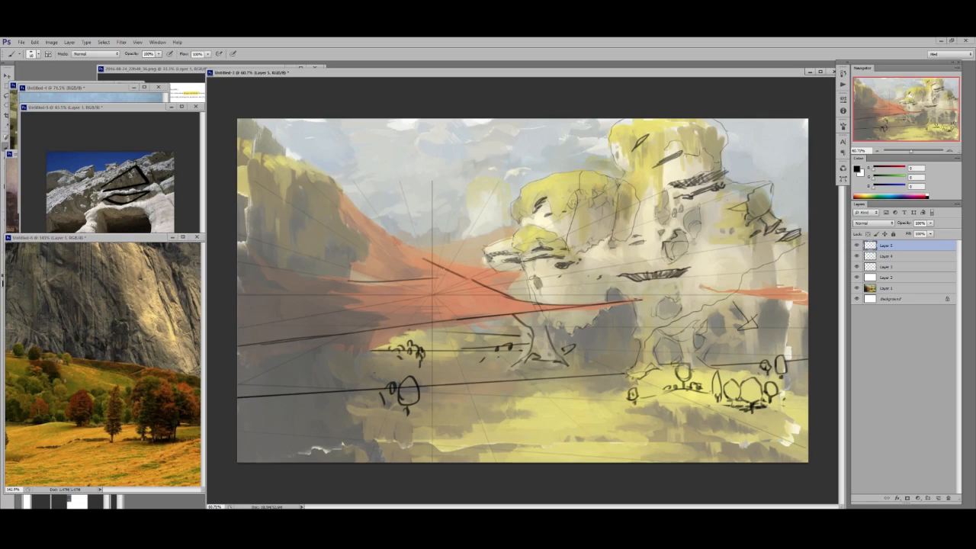
pyautogui.hotkey('ctrl', 'z')
pyautogui.moveTo(261, 260)
pyautogui.mouseDown()
pyautogui.moveTo(435, 291)
pyautogui.moveTo(489, 289)
pyautogui.moveTo(505, 310)
pyautogui.mouseUp()
# - With a smaller brush, sketch the folded notch in the middle of the red cloth, undoing and cleaning up stray strokes
pyautogui.hotkey('ctrl', 'space')
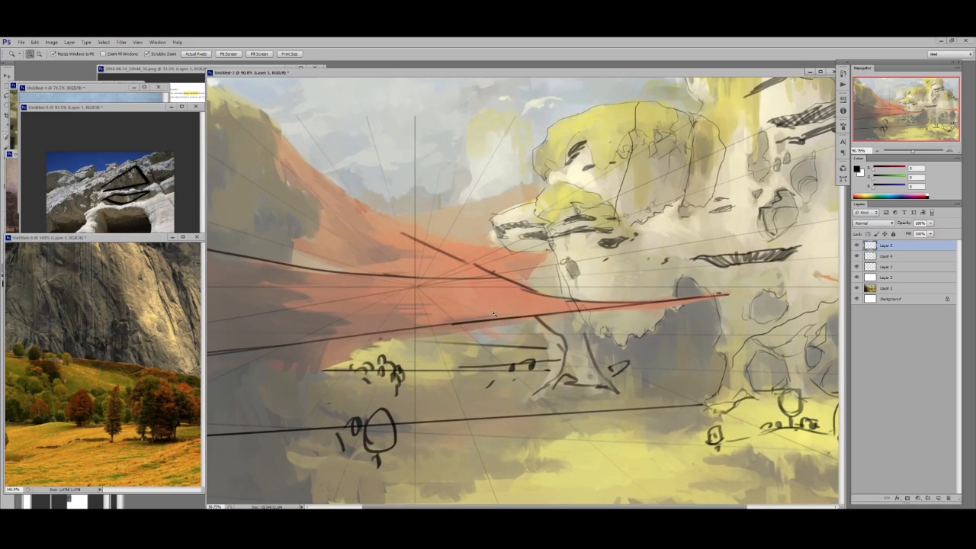
pyautogui.rightClick(543, 227)
pyautogui.moveTo(554, 249); pyautogui.dragTo(551, 250)
pyautogui.press('Return')
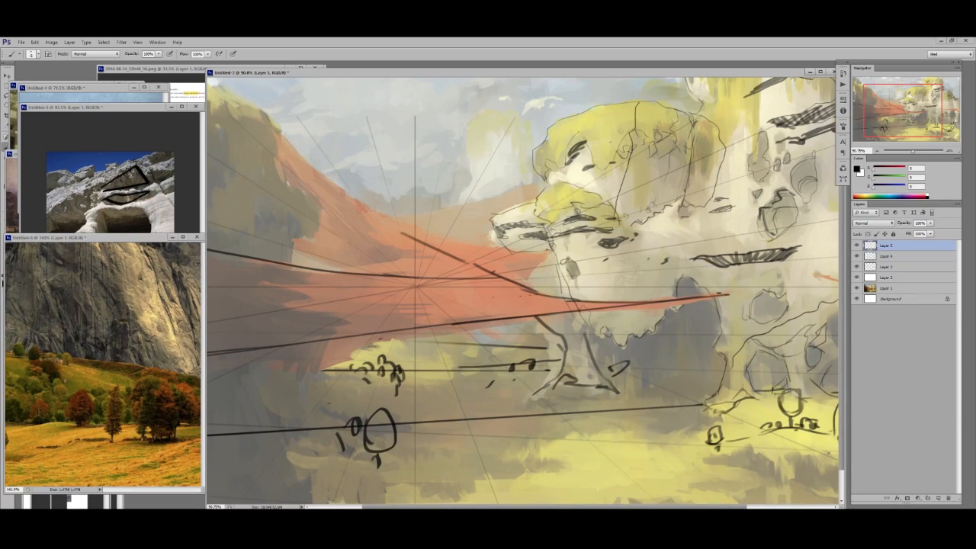
pyautogui.moveTo(456, 303); pyautogui.dragTo(467, 309)
pyautogui.moveTo(430, 275)
pyautogui.mouseDown()
pyautogui.moveTo(455, 296)
pyautogui.moveTo(526, 294)
pyautogui.mouseUp()
pyautogui.moveTo(445, 344)
pyautogui.mouseDown()
pyautogui.moveTo(533, 280)
pyautogui.moveTo(600, 274)
pyautogui.mouseUp()
pyautogui.hotkey('ctrl', 'alt', 'z')
pyautogui.hotkey('ctrl', 'alt', 'z')
pyautogui.moveTo(533, 280)
pyautogui.mouseDown()
pyautogui.moveTo(540, 289)
pyautogui.moveTo(592, 273)
pyautogui.moveTo(578, 274)
pyautogui.mouseUp()
pyautogui.press('e')
pyautogui.press('b')
pyautogui.moveTo(513, 282)
pyautogui.mouseDown()
pyautogui.moveTo(588, 273)
pyautogui.moveTo(526, 290)
pyautogui.mouseUp()
# - Draw two crosswise seams on the red cloth and several lengthwise fold lines running toward its tip
pyautogui.moveTo(411, 254); pyautogui.dragTo(417, 311)
pyautogui.moveTo(306, 271)
pyautogui.mouseDown()
pyautogui.moveTo(408, 277)
pyautogui.moveTo(329, 278)
pyautogui.moveTo(293, 326)
pyautogui.mouseUp()
pyautogui.hotkey('ctrl', 'z')
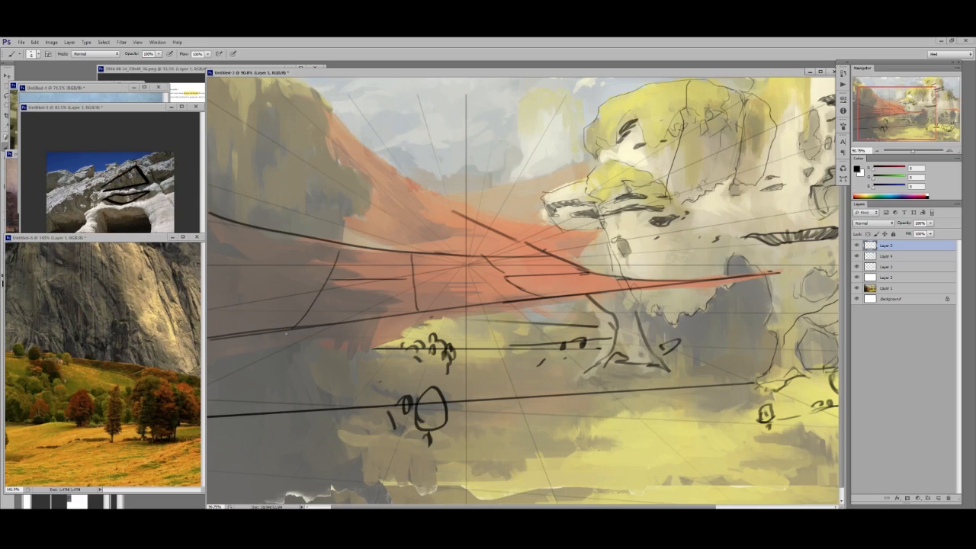
pyautogui.moveTo(294, 282); pyautogui.dragTo(430, 284)
pyautogui.moveTo(337, 296); pyautogui.dragTo(486, 289)
pyautogui.moveTo(355, 267); pyautogui.dragTo(533, 268)
pyautogui.moveTo(478, 290)
pyautogui.mouseDown()
pyautogui.moveTo(558, 283)
pyautogui.moveTo(559, 268)
pyautogui.moveTo(656, 284)
pyautogui.moveTo(519, 279)
pyautogui.mouseUp()
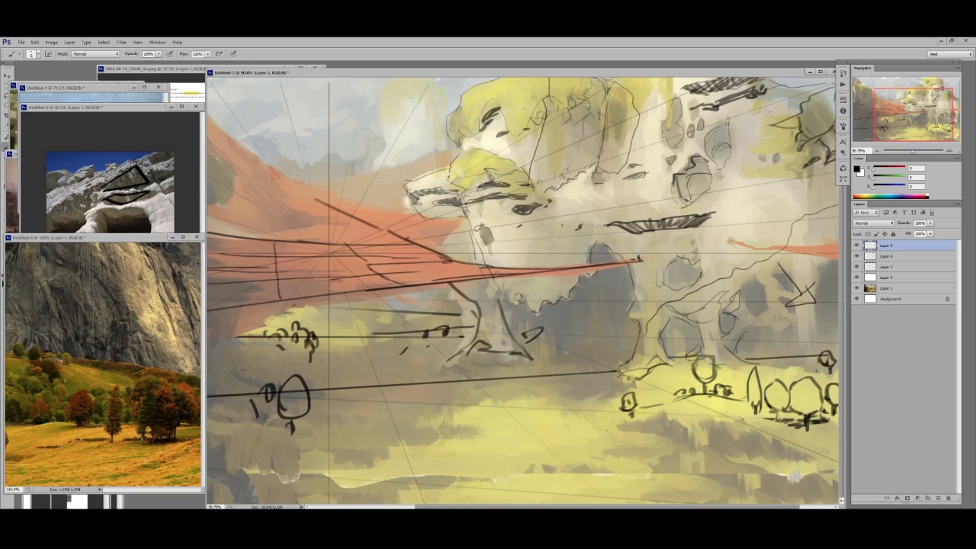
# - Sketch the anchor and tether where the red cloth's tip meets the rocks, and erase excess outline along the cloth's edge
pyautogui.moveTo(642, 259)
pyautogui.mouseDown()
pyautogui.moveTo(678, 262)
pyautogui.moveTo(629, 269)
pyautogui.moveTo(641, 250)
pyautogui.moveTo(647, 268)
pyautogui.moveTo(636, 260)
pyautogui.mouseUp()
pyautogui.moveTo(641, 251); pyautogui.dragTo(650, 257)
pyautogui.moveTo(671, 251); pyautogui.dragTo(587, 256)
pyautogui.press('e')
pyautogui.moveTo(446, 268)
pyautogui.mouseDown()
pyautogui.moveTo(429, 261)
pyautogui.moveTo(476, 280)
pyautogui.moveTo(523, 272)
pyautogui.mouseUp()
pyautogui.press('b')
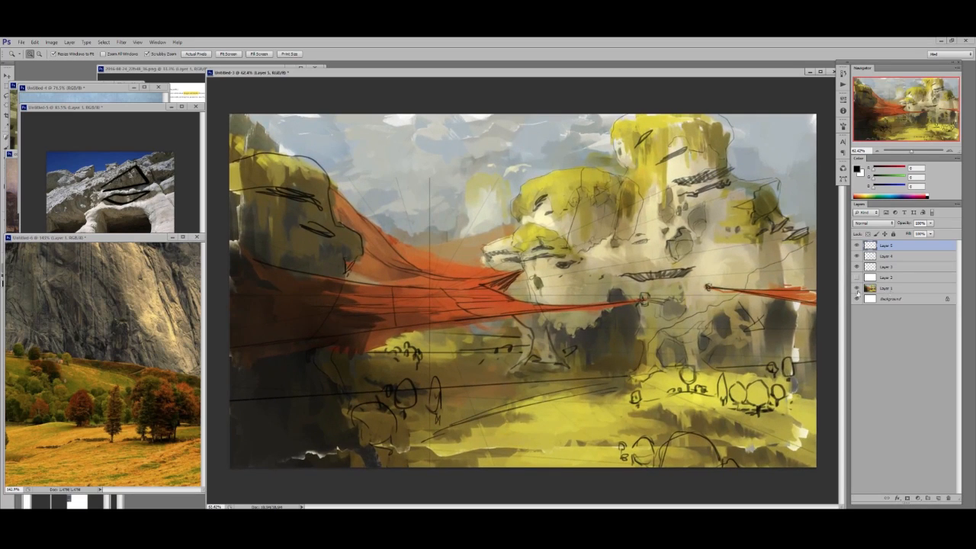
# - Add a new layer directly above Layer 1 and ready the Brush for painting beneath the sketch layers
pyautogui.hotkey('ctrl', 'shift', 'alt', 'n')
pyautogui.press('b')
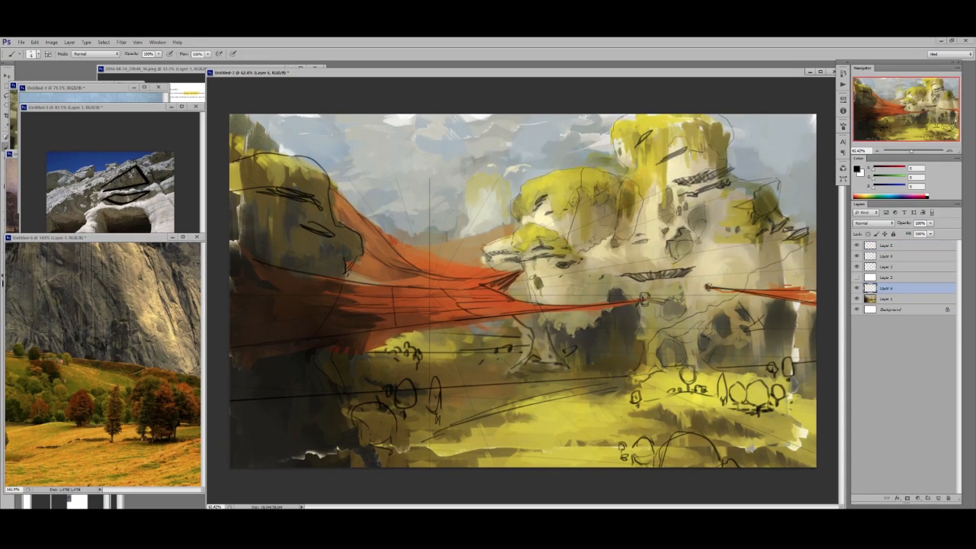
pyautogui.rightClick(610, 224)
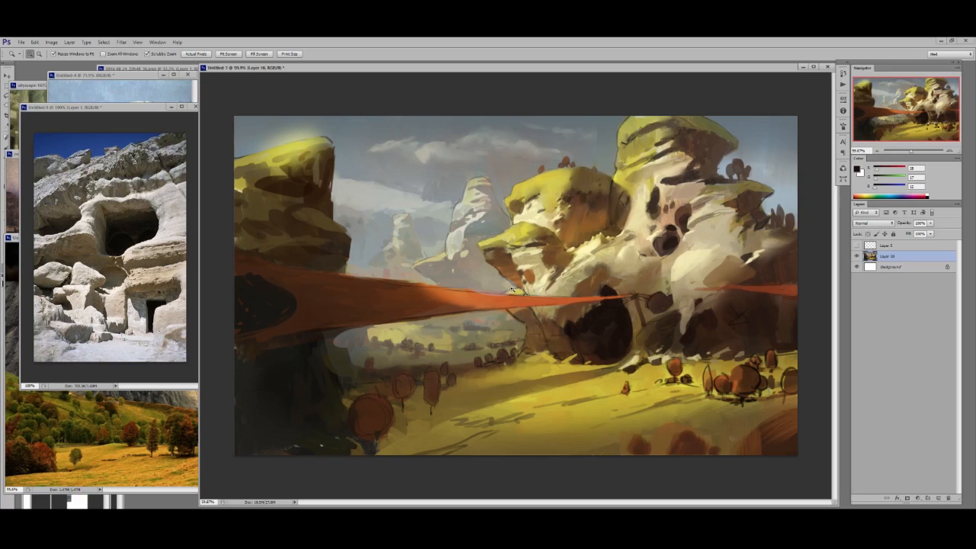
# - In the repainted version, sample a brown from the pale rounded rock at the cliff and touch up its surface with the Brush
pyautogui.moveTo(555, 282); pyautogui.dragTo(518, 254)
pyautogui.press('b')
pyautogui.keyDown('alt'); pyautogui.click(701, 266); pyautogui.keyUp('alt')
pyautogui.keyDown('alt'); pyautogui.click(721, 270); pyautogui.keyUp('alt')
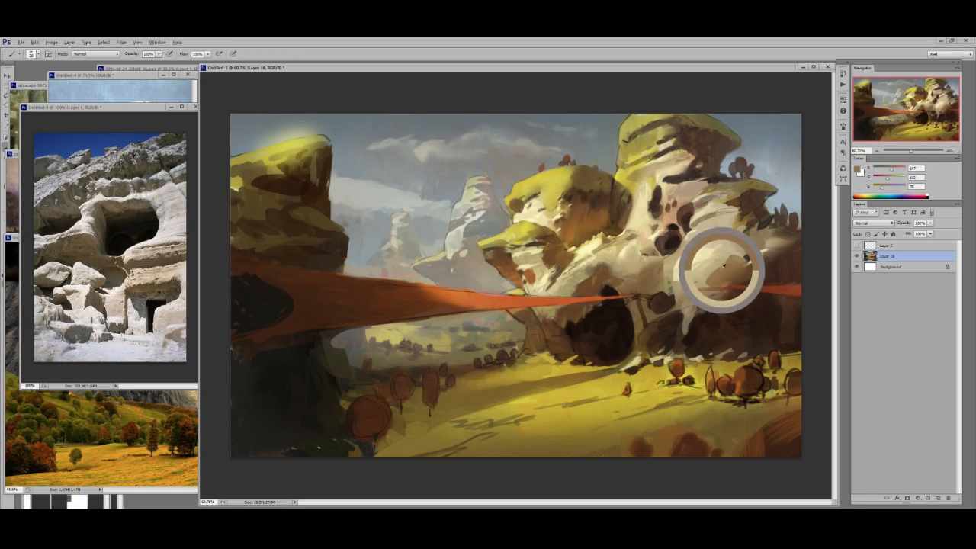
pyautogui.moveTo(702, 265)
pyautogui.mouseDown()
pyautogui.moveTo(695, 272)
pyautogui.moveTo(710, 260)
pyautogui.moveTo(697, 276)
pyautogui.mouseUp()
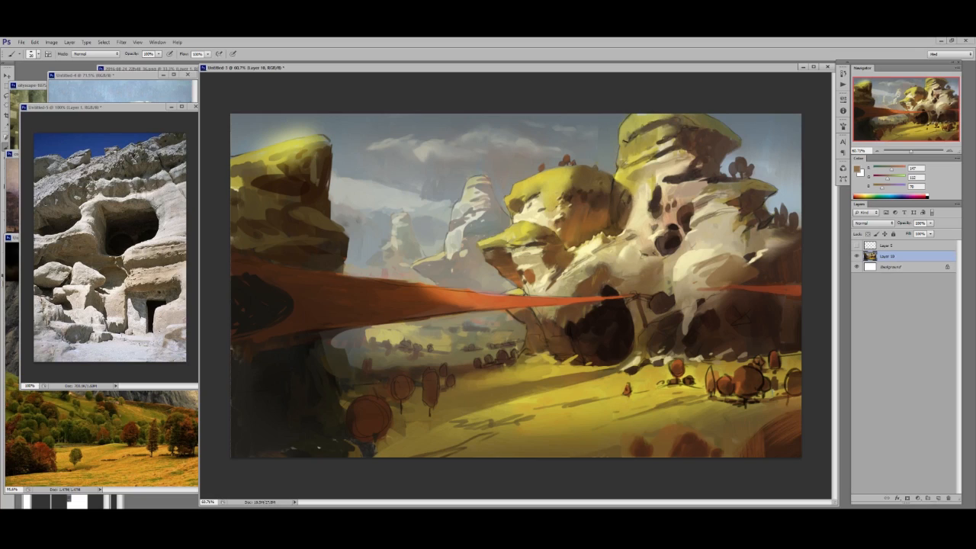
# - Sample an orange-brown from the shaded side of the middle rock and switch to the Mixer Brush
pyautogui.keyDown('alt'); pyautogui.click(570, 241); pyautogui.keyUp('alt')
pyautogui.moveTo(570, 241)
pyautogui.mouseDown()
pyautogui.moveTo(537, 216)
pyautogui.moveTo(632, 217)
pyautogui.mouseUp()
pyautogui.hotkey('shift', 'b')
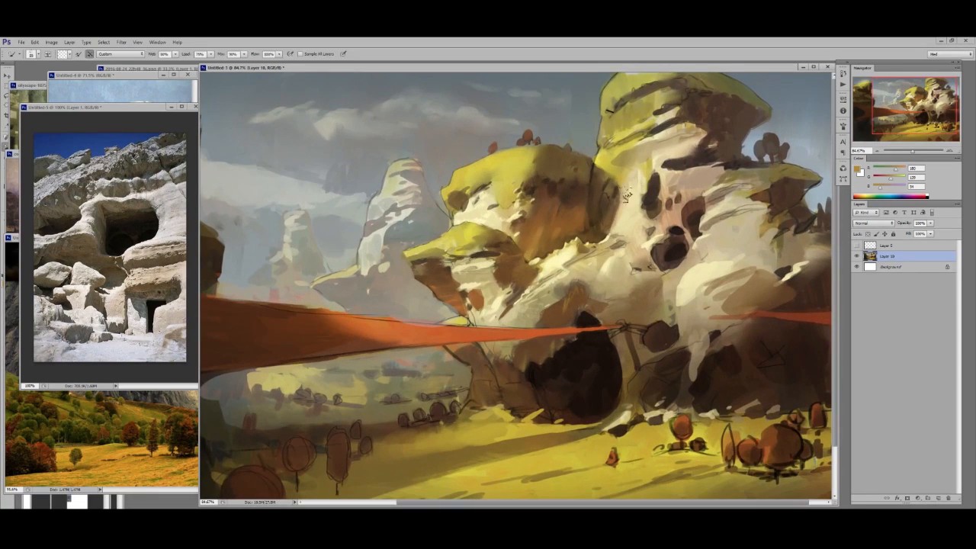
pyautogui.moveTo(612, 259); pyautogui.dragTo(587, 273)
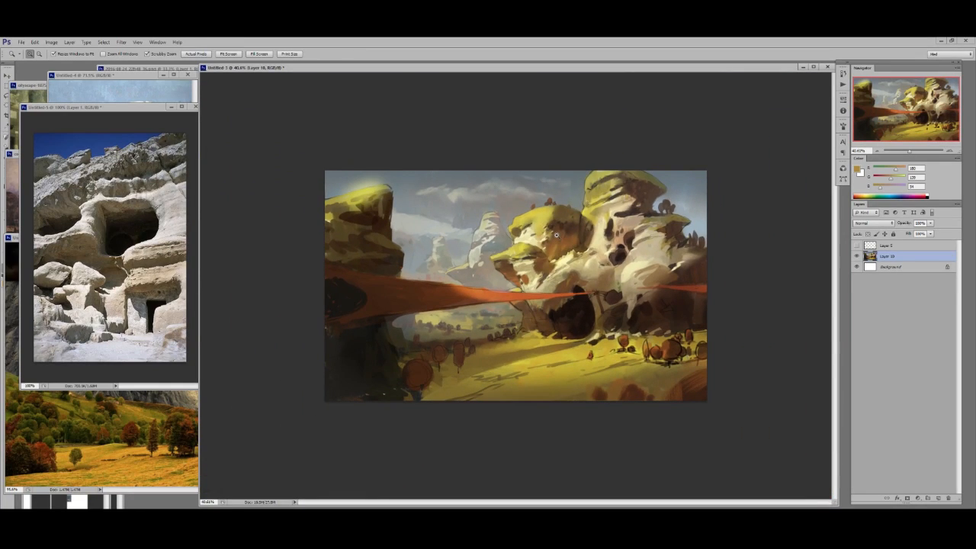
# - Compare the repainted landscape with the cave-rock reference photo, reviewing its rock forms, cloth and ground planes at different magnifications
pyautogui.click(151, 282)
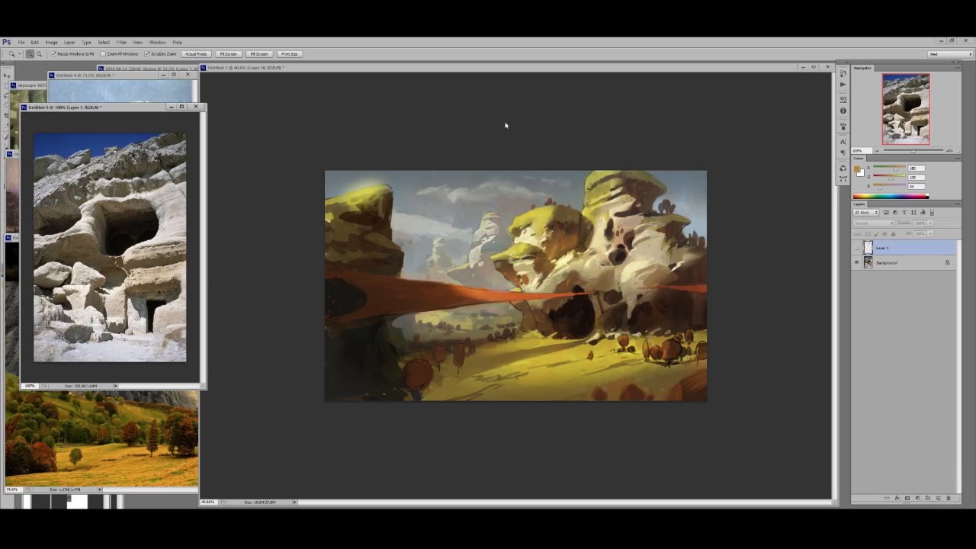
pyautogui.click(596, 123)
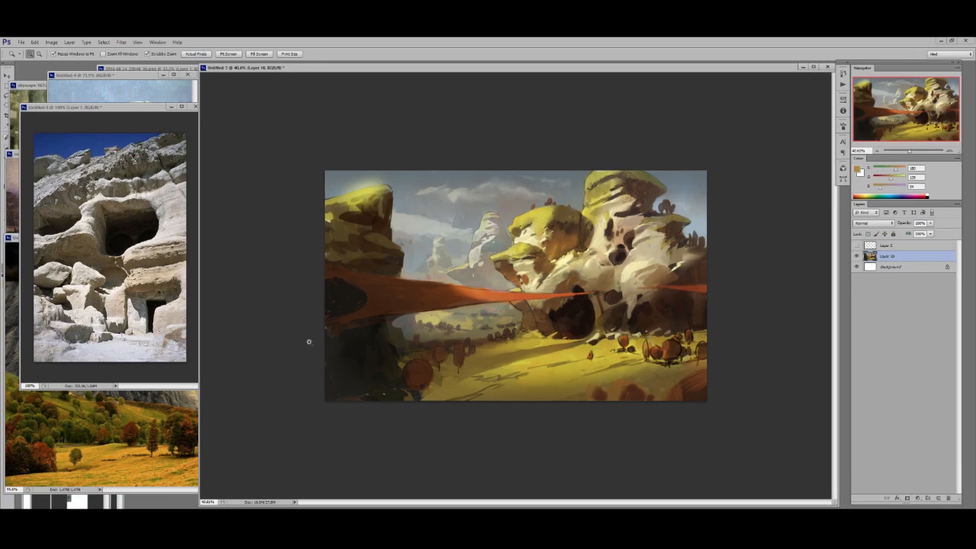
pyautogui.click(521, 305)
pyautogui.press('b')
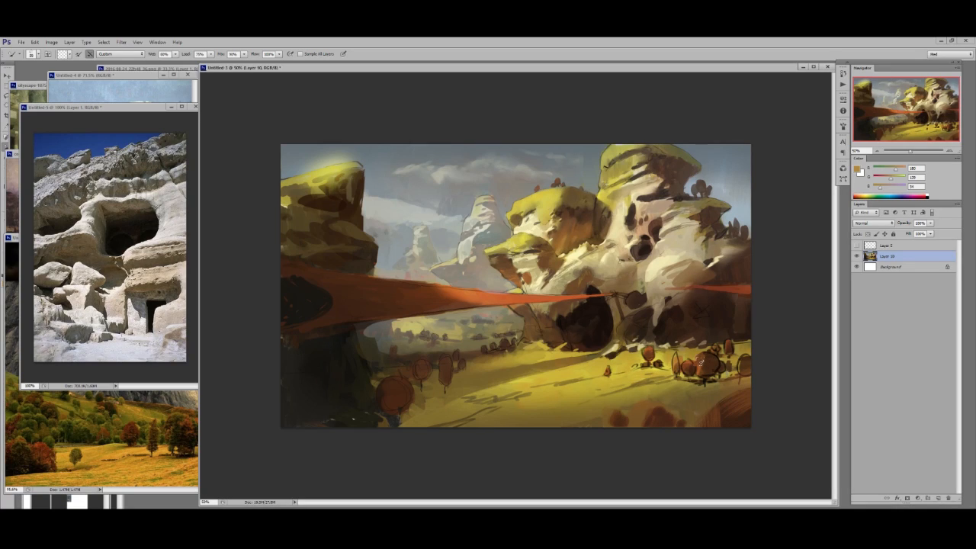
pyautogui.press('z')
pyautogui.moveTo(547, 366); pyautogui.dragTo(564, 362)
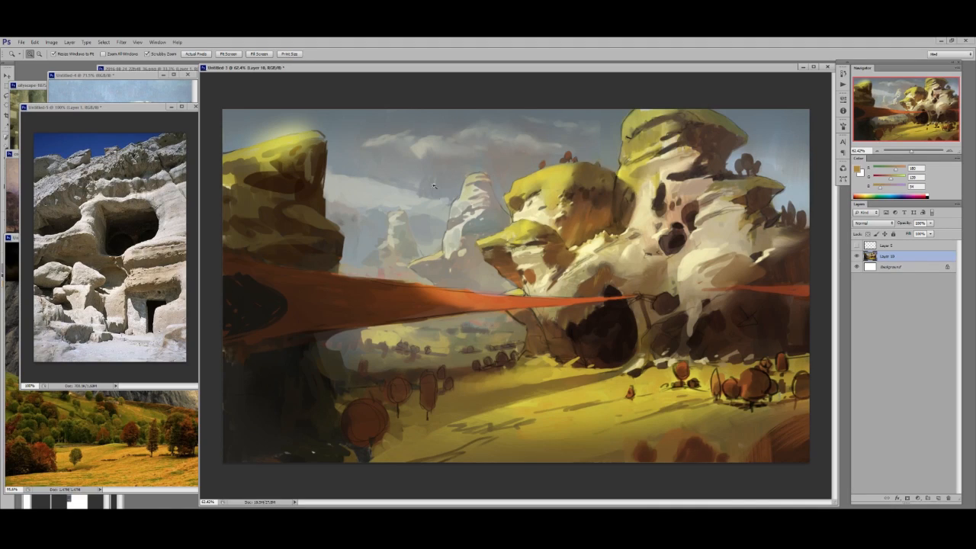
pyautogui.moveTo(575, 187); pyautogui.dragTo(555, 190)
pyautogui.press('b')
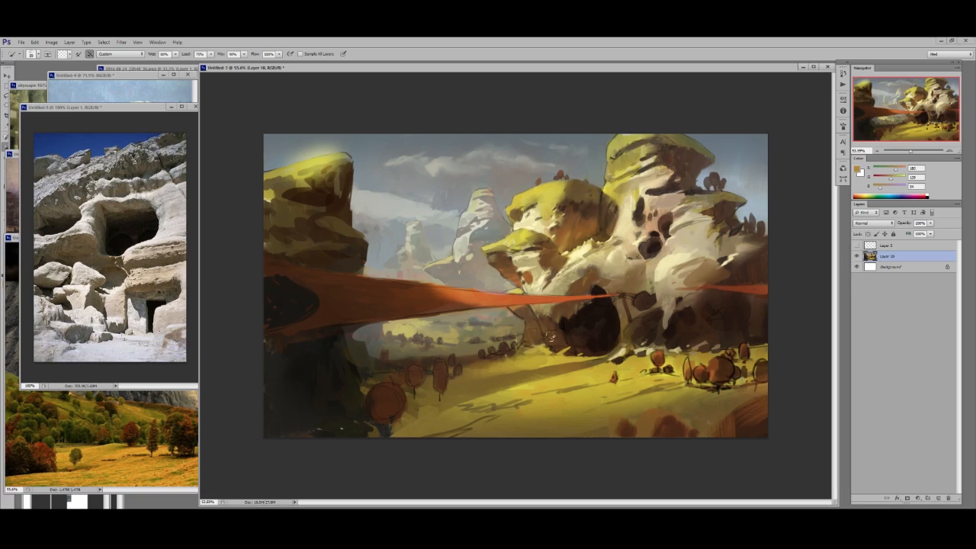
pyautogui.press('z')
pyautogui.moveTo(580, 253); pyautogui.dragTo(557, 262)
pyautogui.press('b')
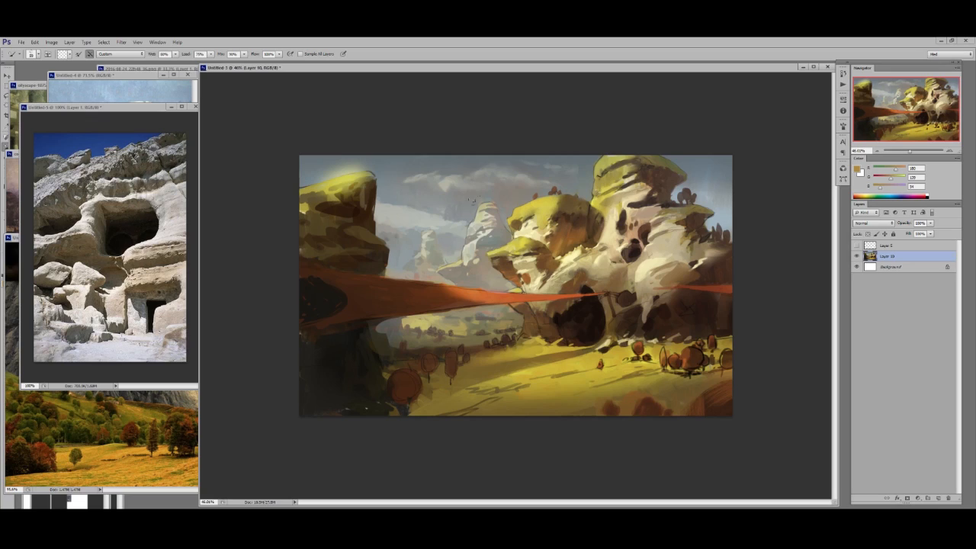
pyautogui.press('z')
pyautogui.moveTo(462, 374); pyautogui.dragTo(474, 445)
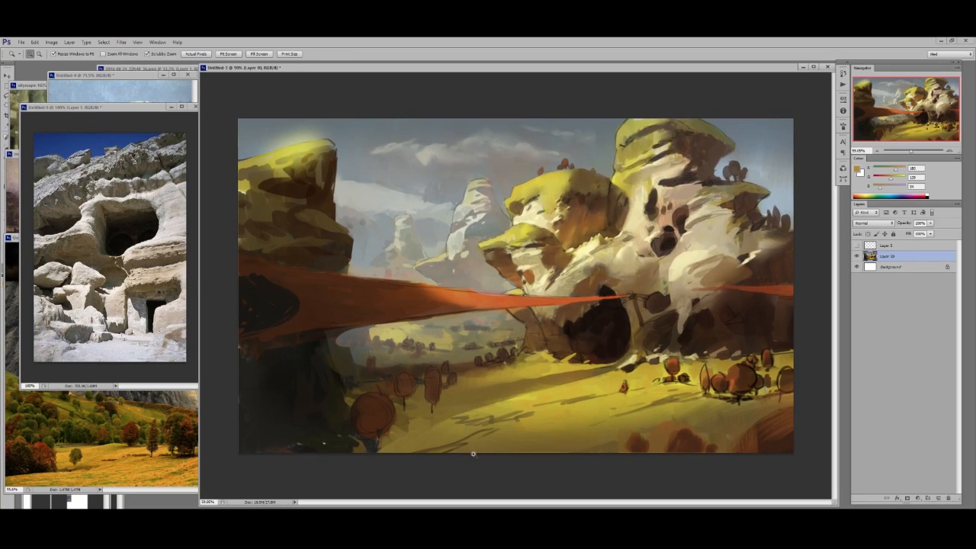
pyautogui.moveTo(675, 69); pyautogui.dragTo(680, 61)
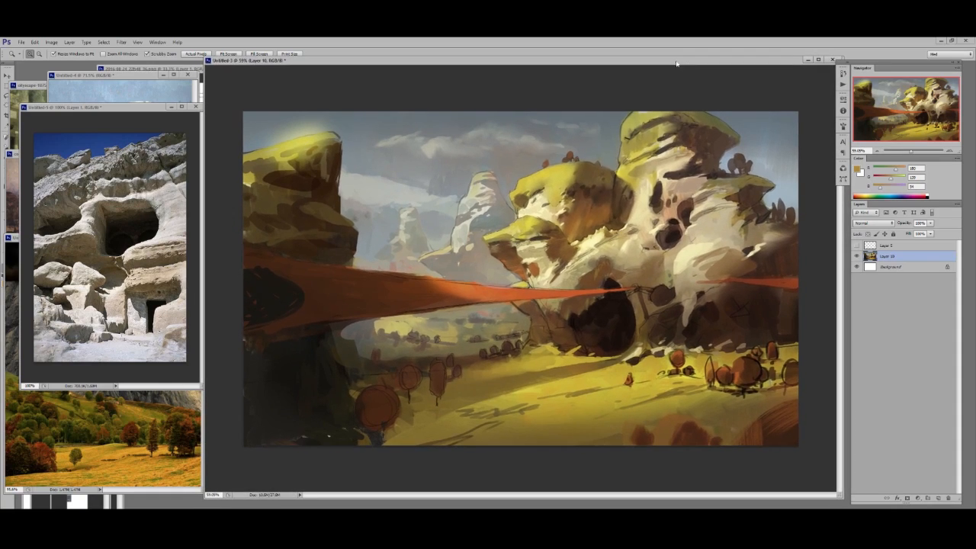